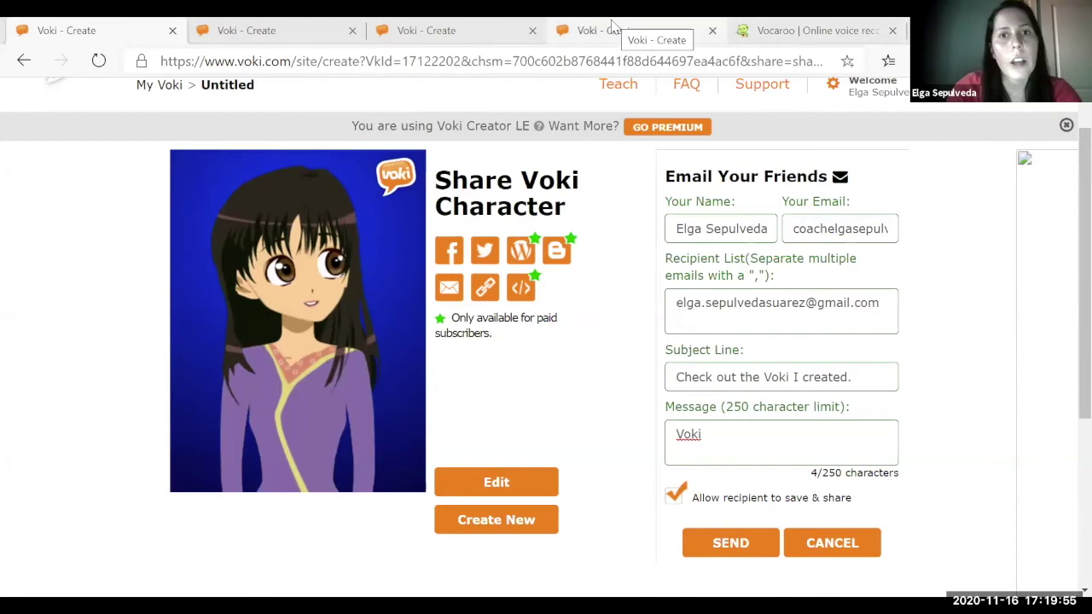
Switch to the open Voki titled La profe and play the monkey character's speech
click(611, 30)
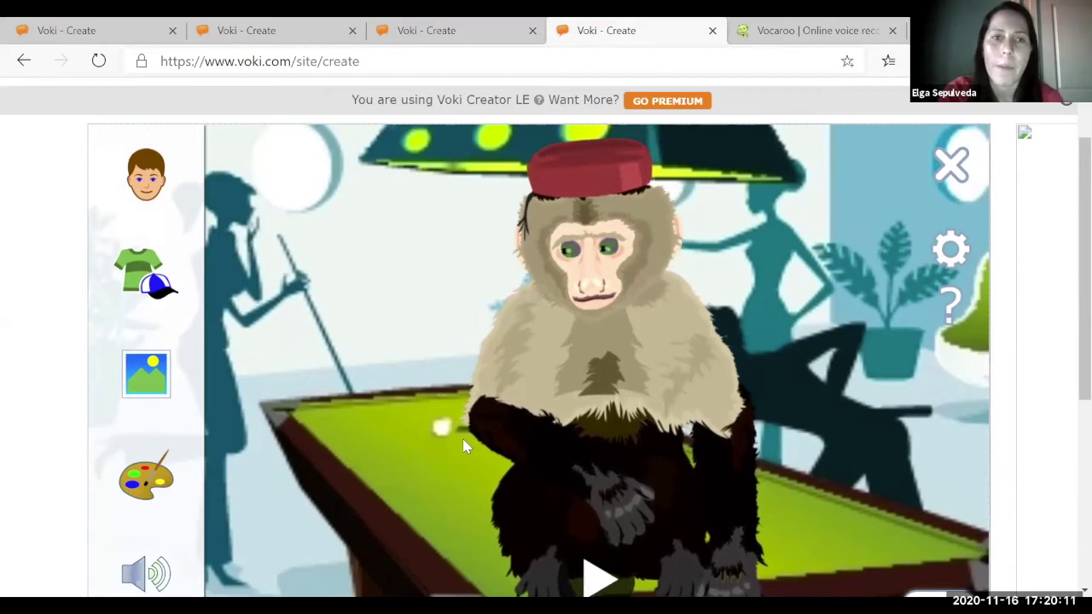
scroll(465, 446, down, 1)
scroll(465, 446, up, 3)
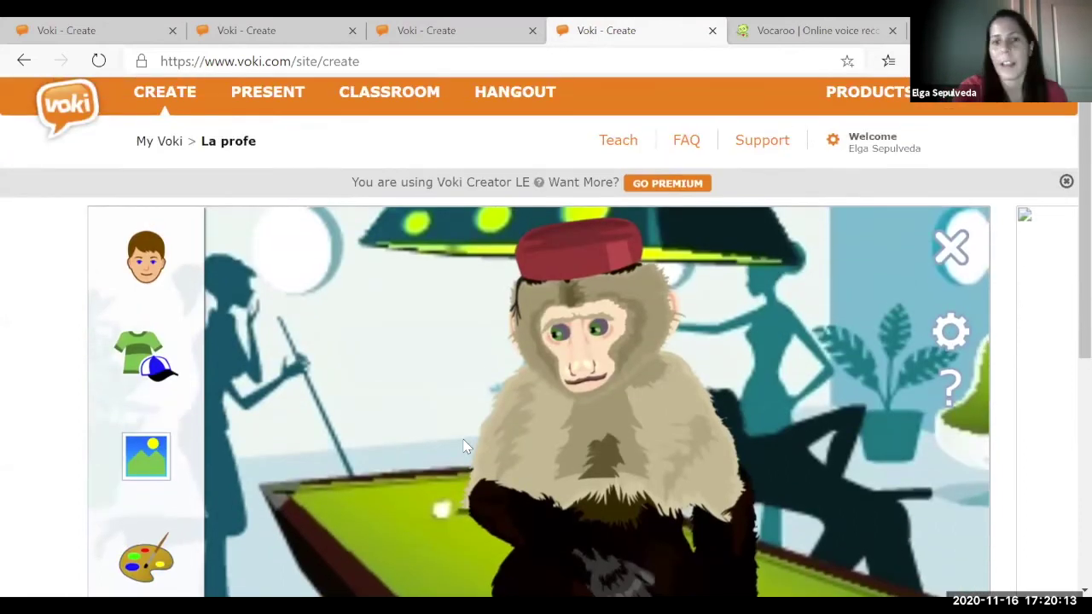
scroll(465, 446, down, 3)
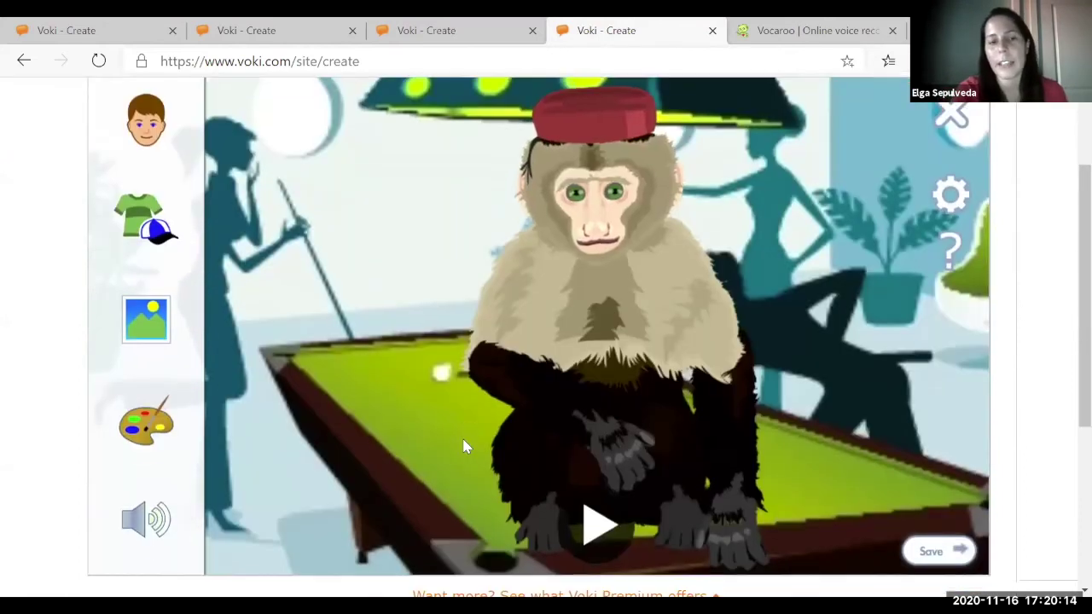
click(590, 527)
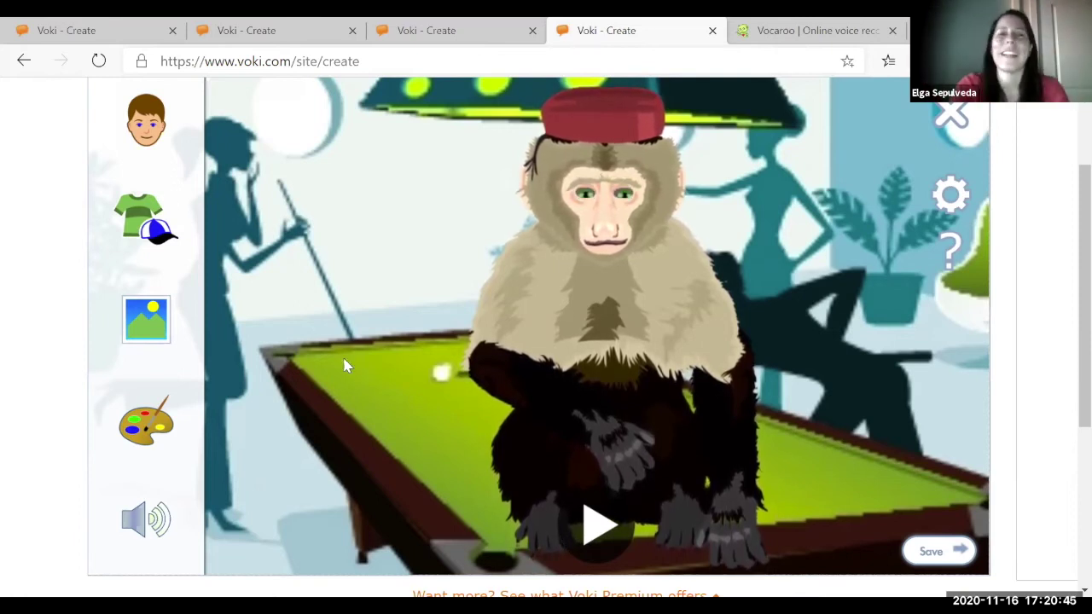
Try the groundhog from the animal characters, and replace the monkey with the dolphin
scroll(444, 185, up, 2)
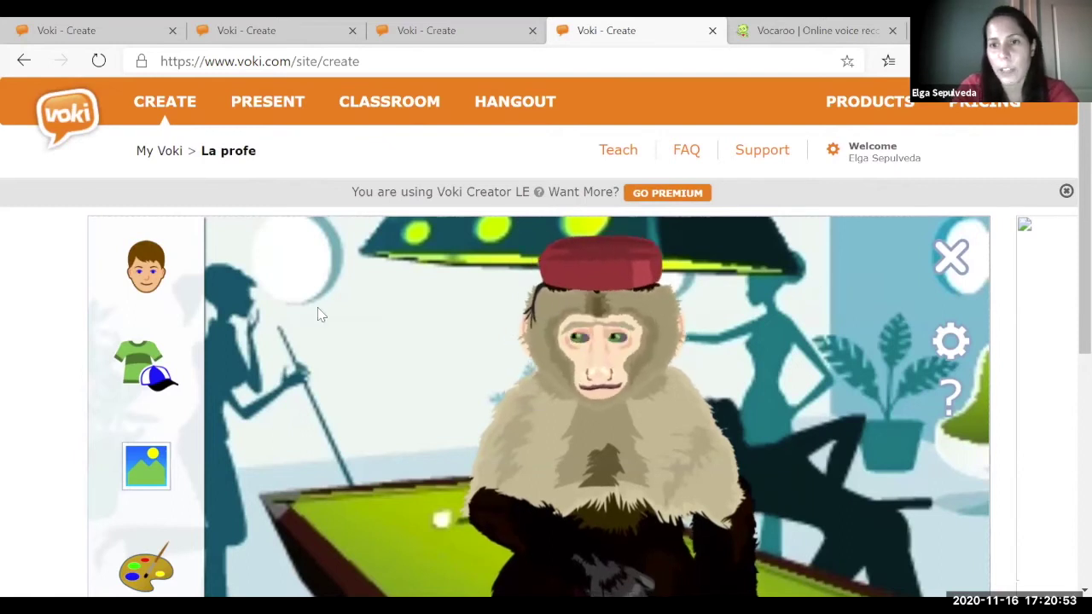
scroll(317, 315, down, 1)
scroll(317, 315, down, 1)
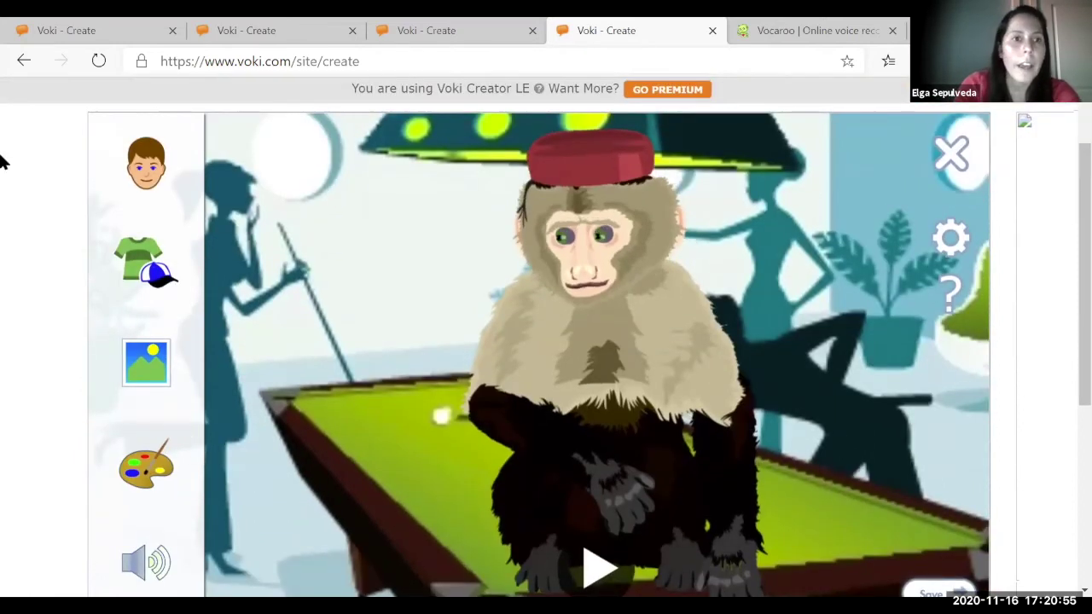
click(147, 171)
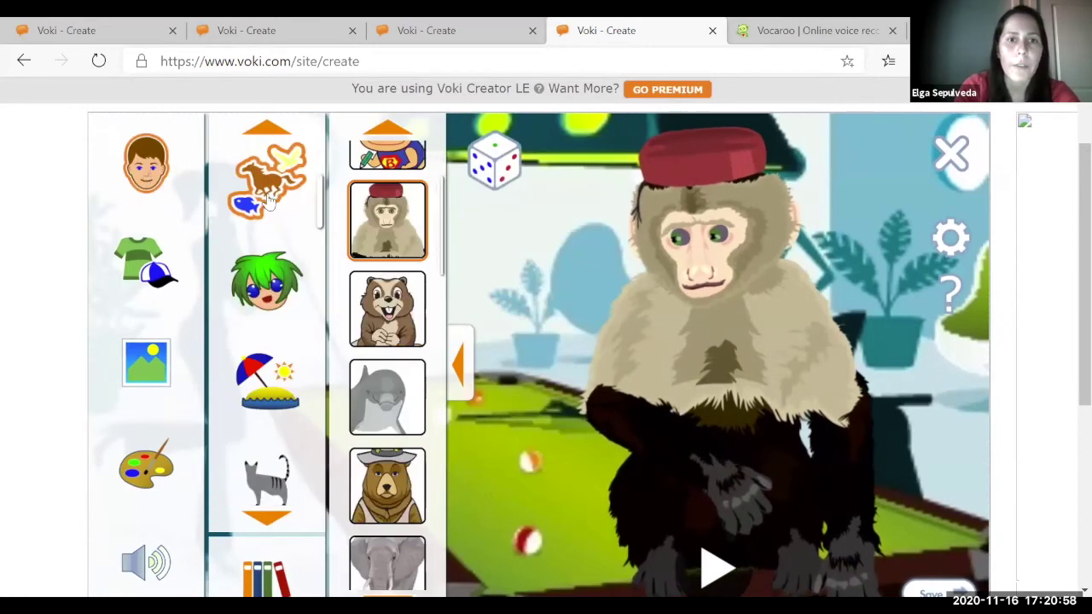
click(394, 324)
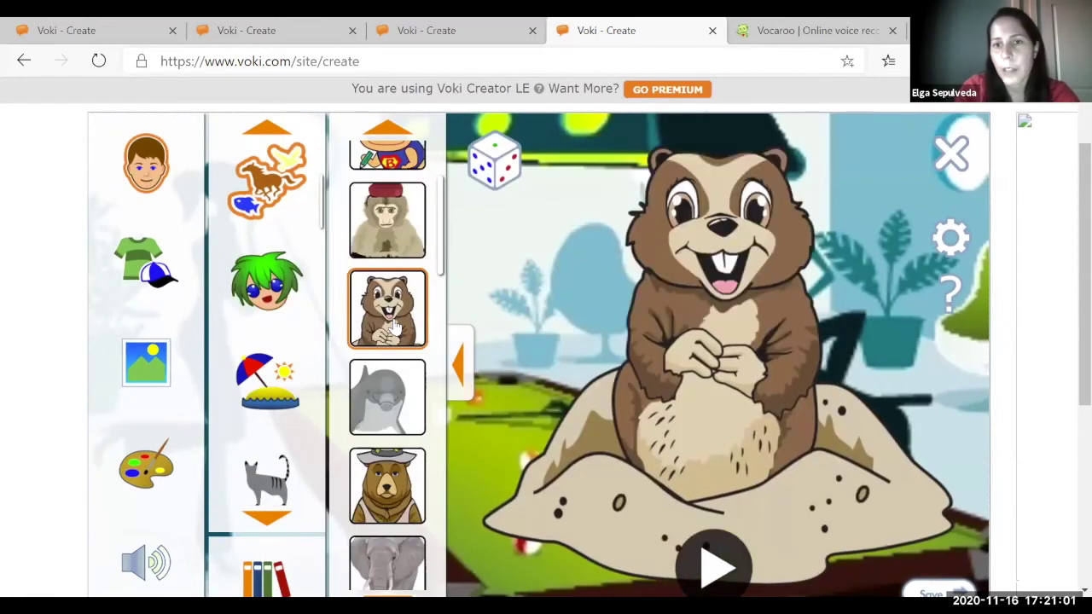
click(388, 408)
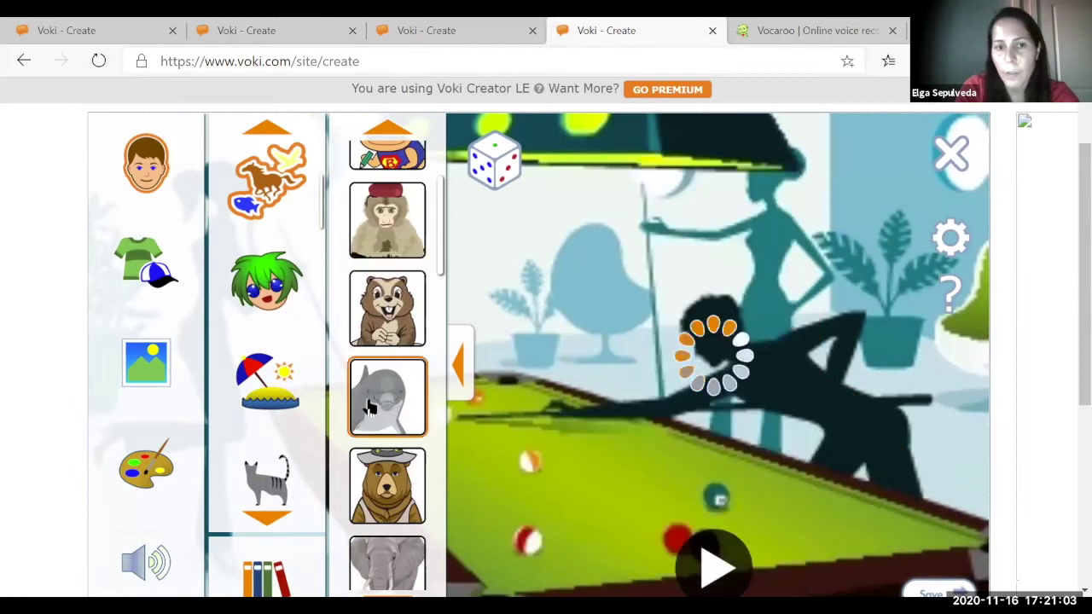
Browse the full catalogue of all characters, including the starred ones
scroll(316, 318, up, 2)
scroll(316, 318, up, 3)
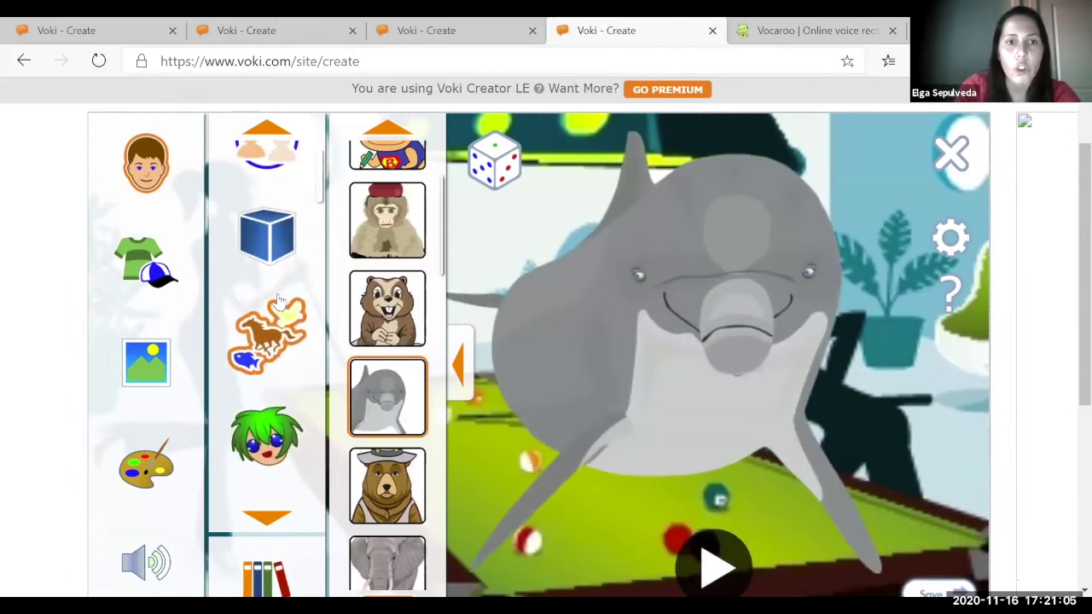
click(273, 297)
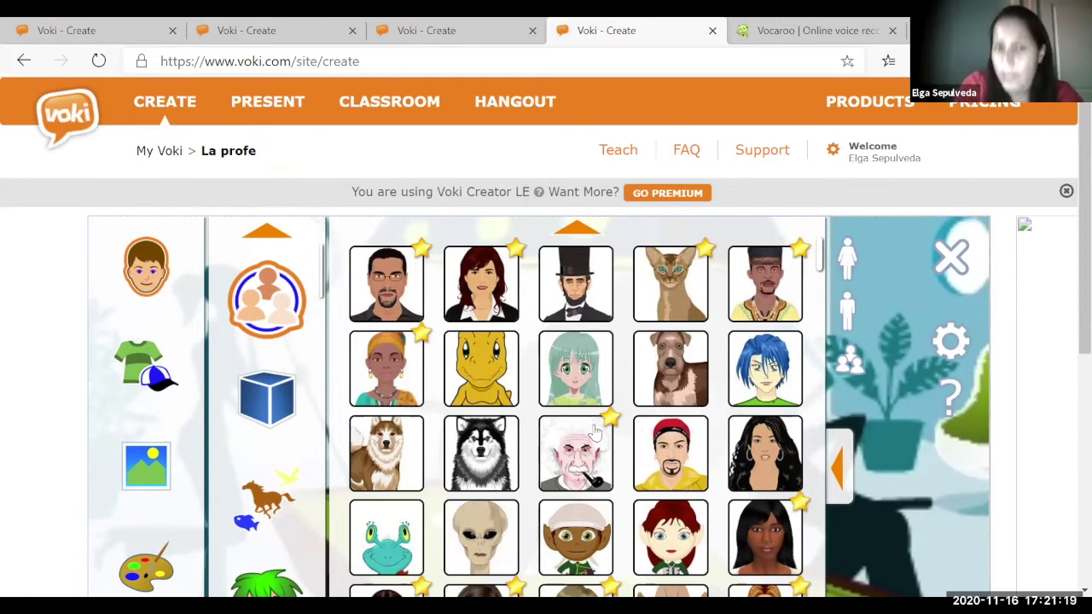
scroll(595, 434, down, 1)
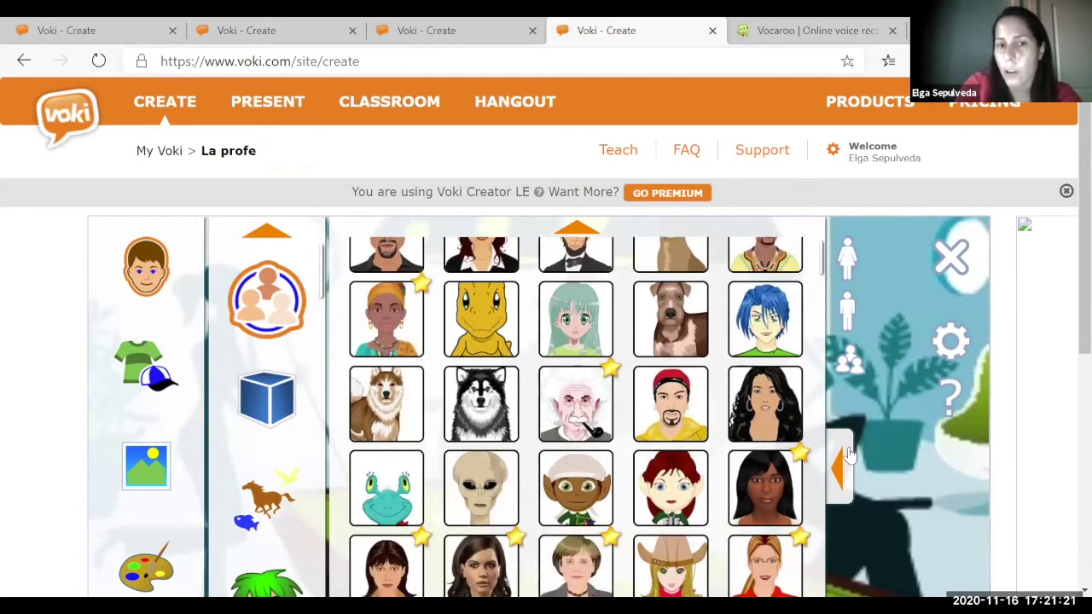
scroll(489, 466, down, 10)
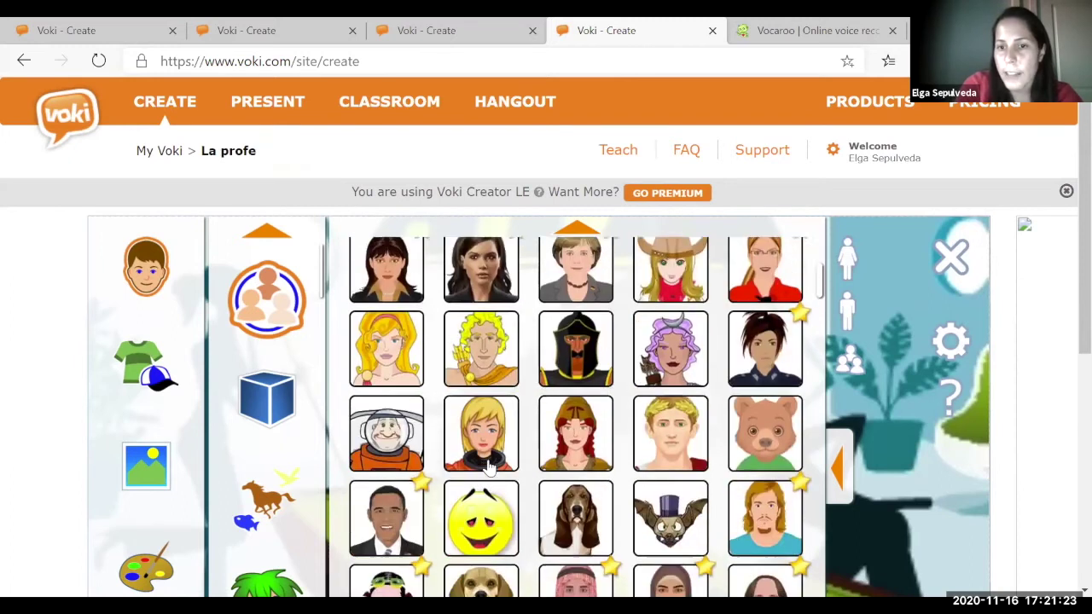
scroll(489, 467, down, 11)
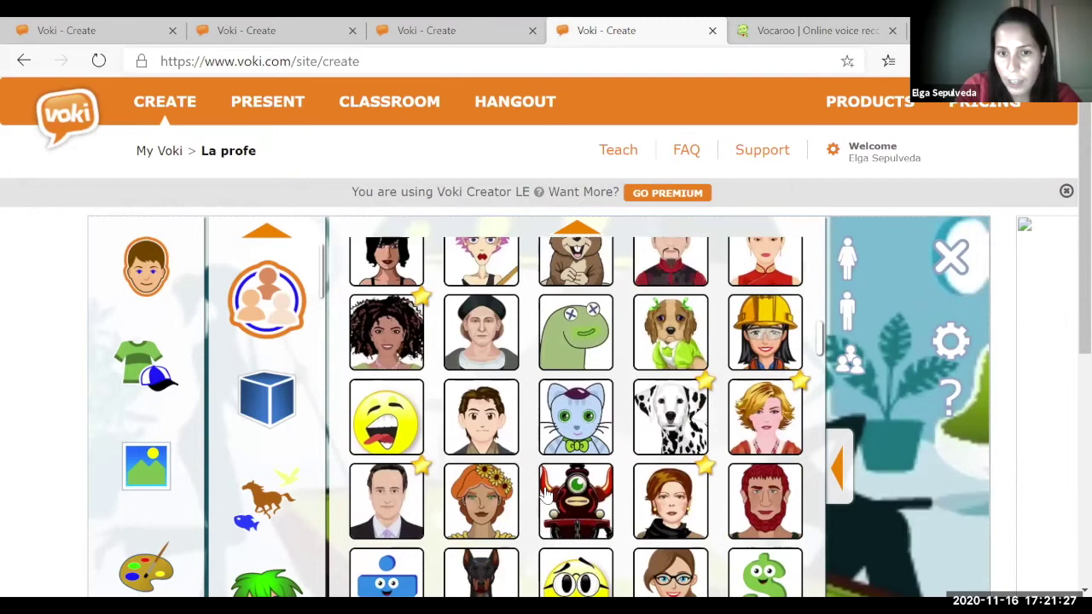
scroll(548, 493, down, 2)
scroll(547, 493, down, 1)
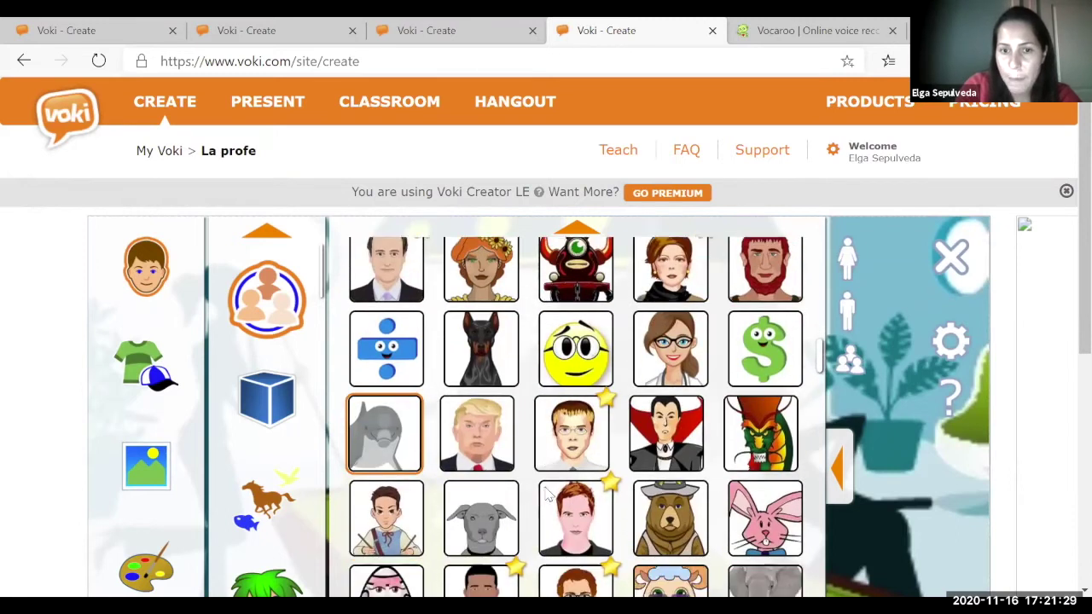
scroll(547, 493, down, 1)
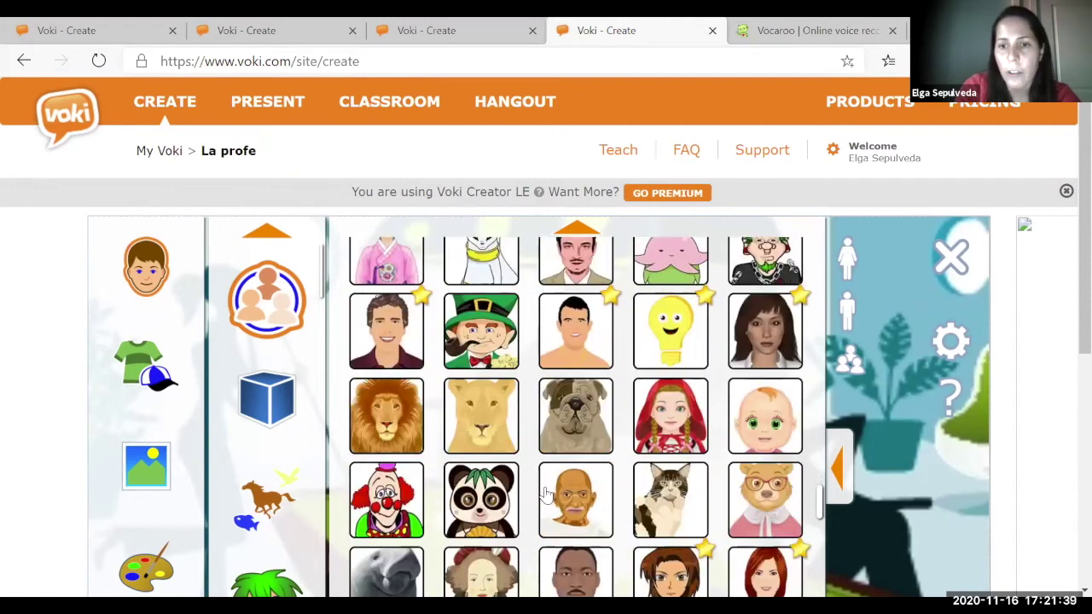
scroll(546, 495, down, 1)
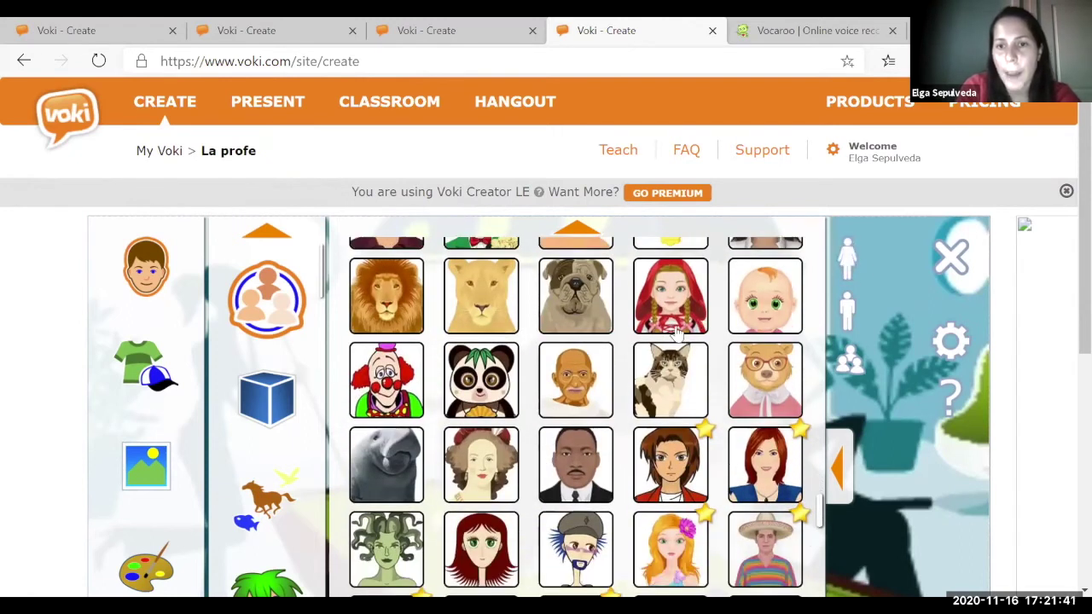
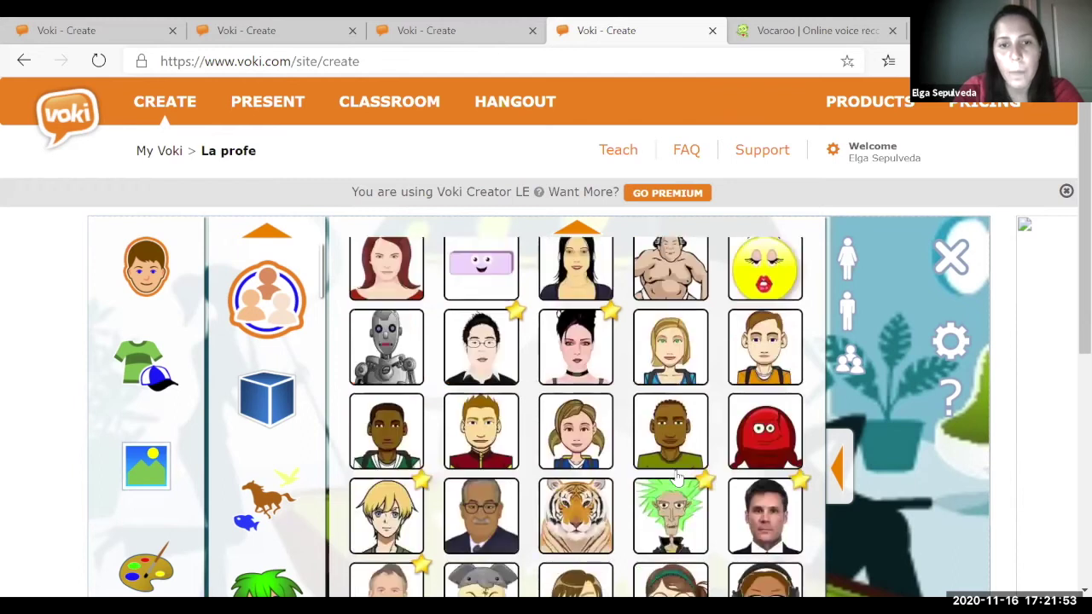
scroll(611, 222, up, 5)
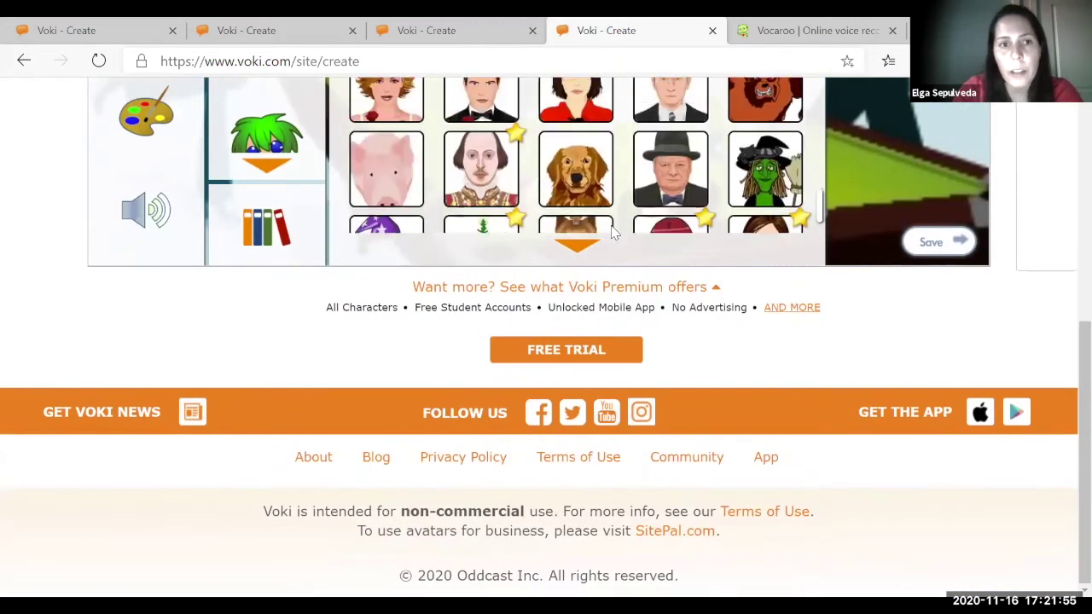
scroll(371, 383, up, 5)
scroll(542, 299, up, 5)
scroll(542, 298, up, 10)
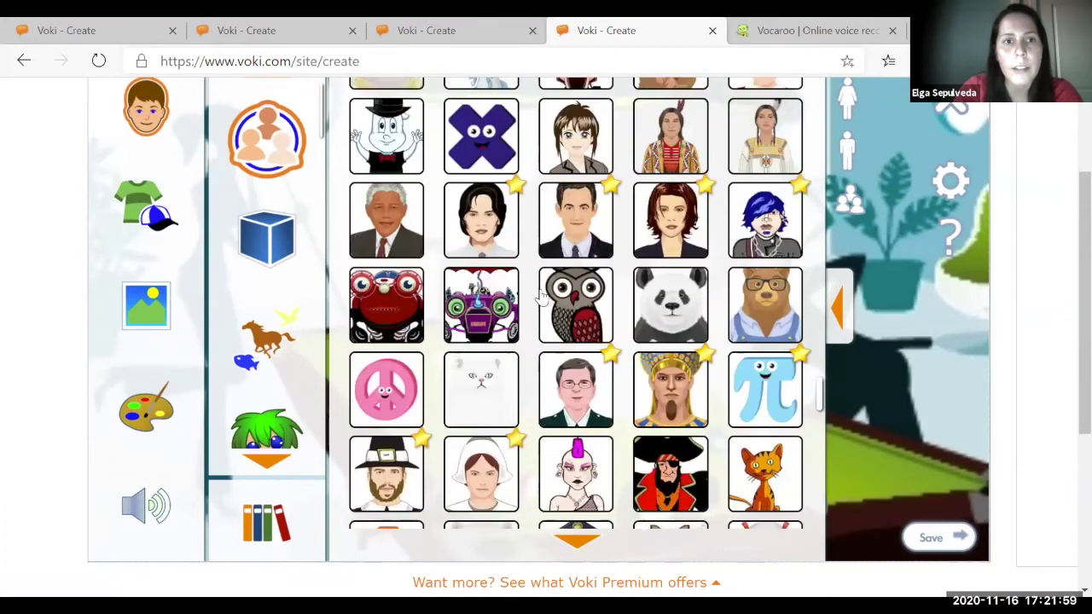
scroll(576, 303, up, 5)
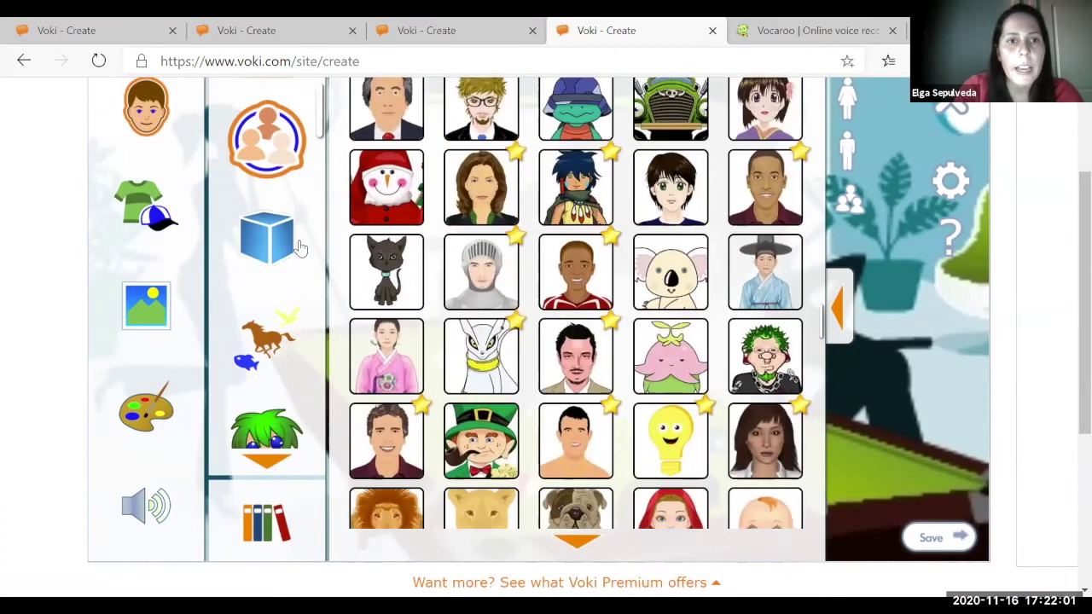
scroll(273, 358, up, 3)
Look through the 3D, animal, anime, beach, cat and business character categories
click(273, 365)
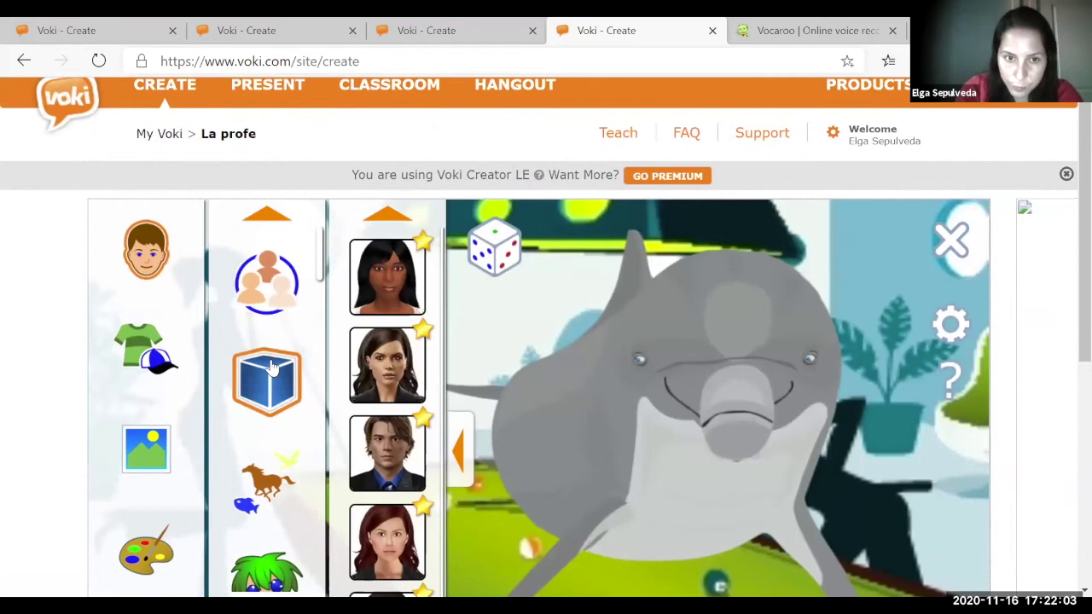
scroll(375, 392, down, 1)
scroll(369, 413, up, 1)
scroll(369, 414, up, 1)
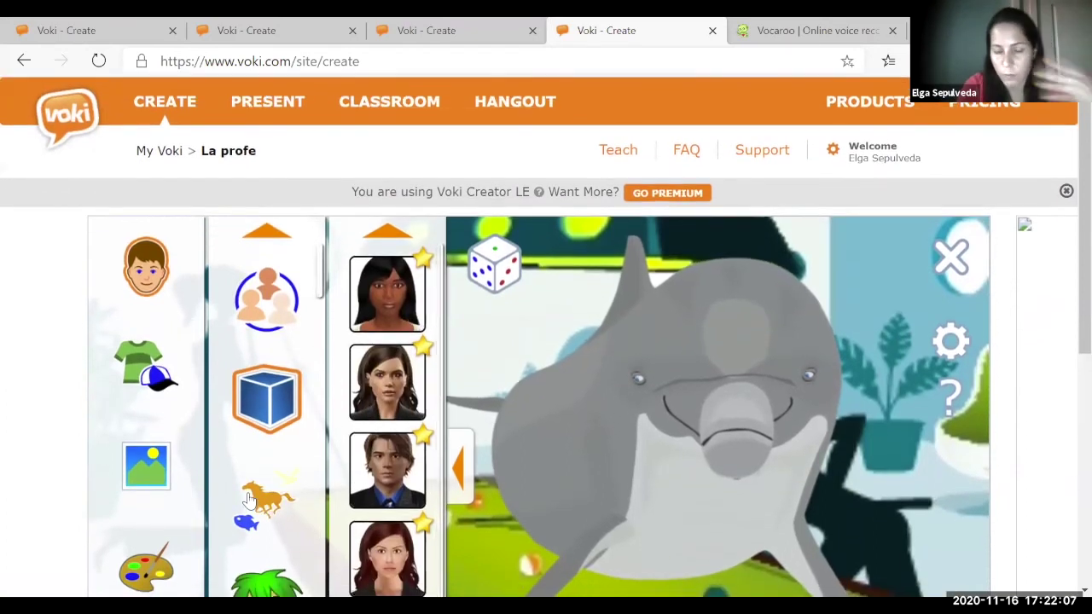
click(248, 495)
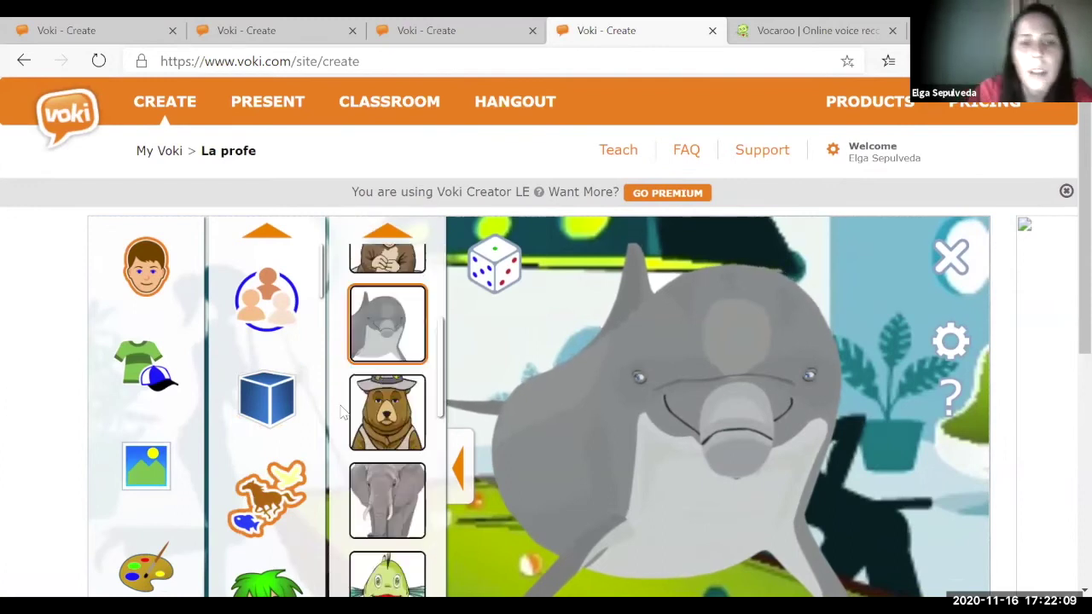
scroll(282, 465, down, 1)
click(270, 539)
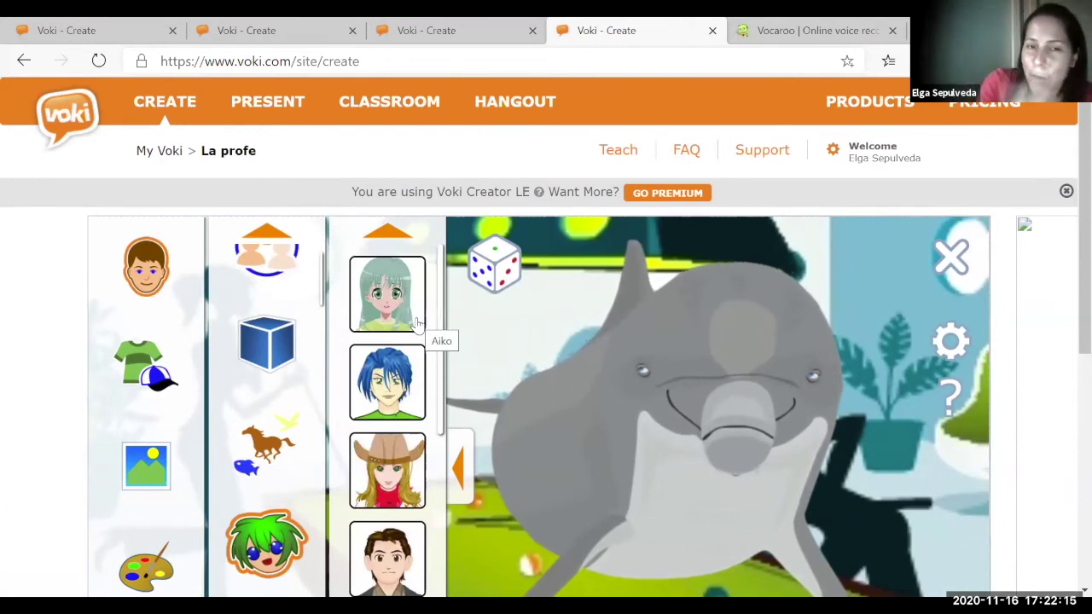
scroll(273, 461, down, 2)
click(271, 465)
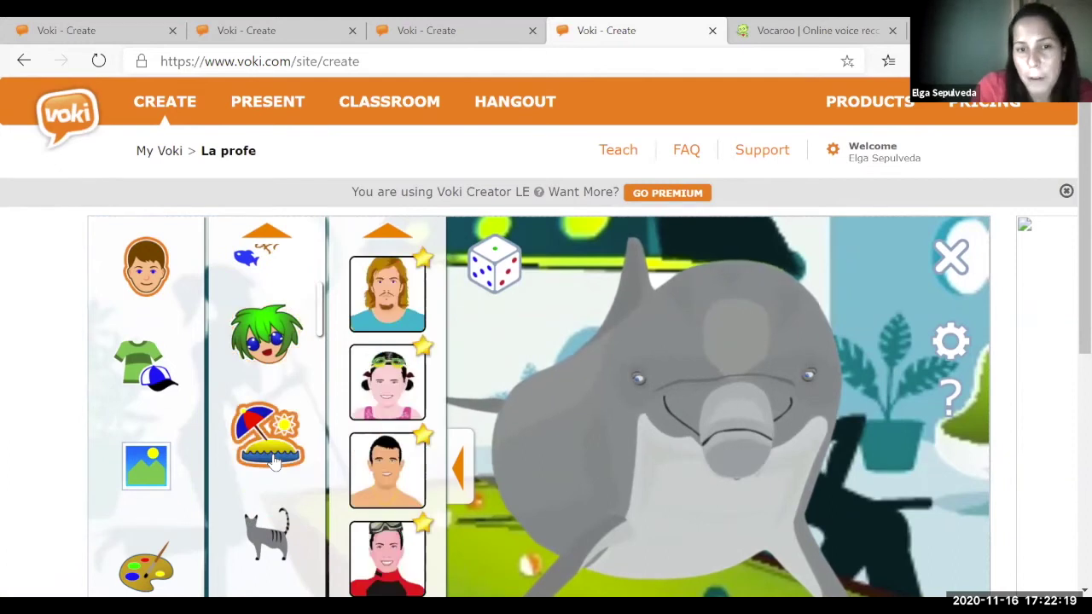
click(256, 529)
scroll(260, 478, down, 2)
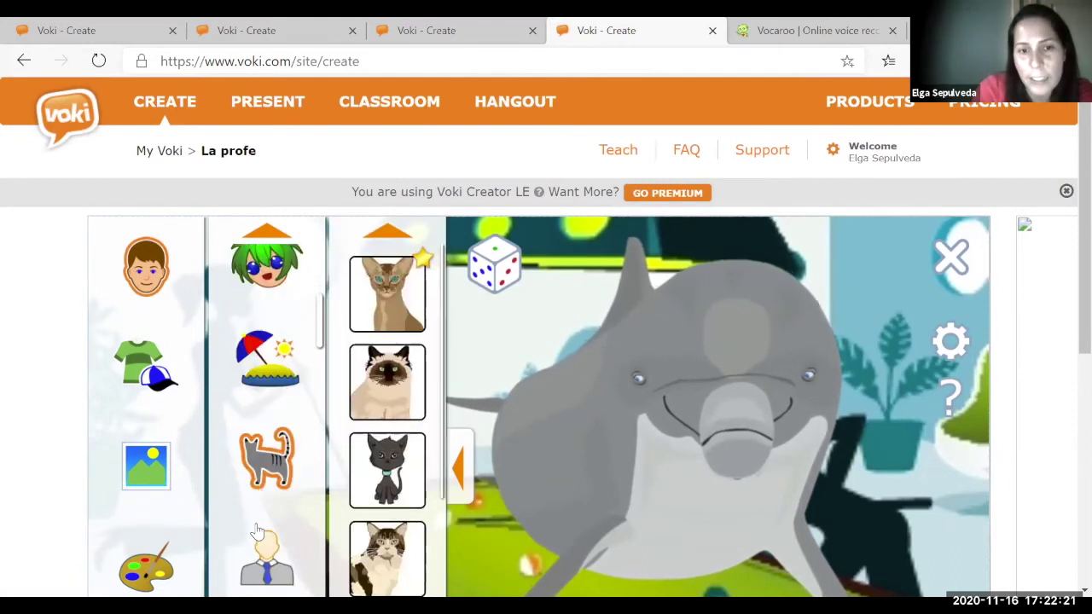
click(267, 482)
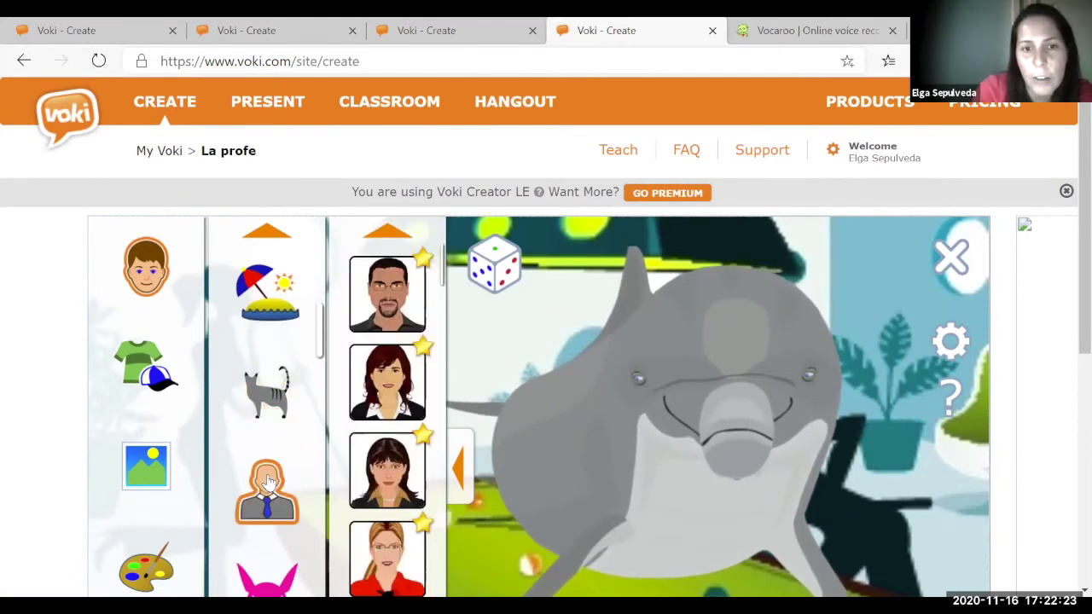
Look through the fantasy creature, dog, punk and smiley face character categories
scroll(267, 482, down, 2)
click(268, 482)
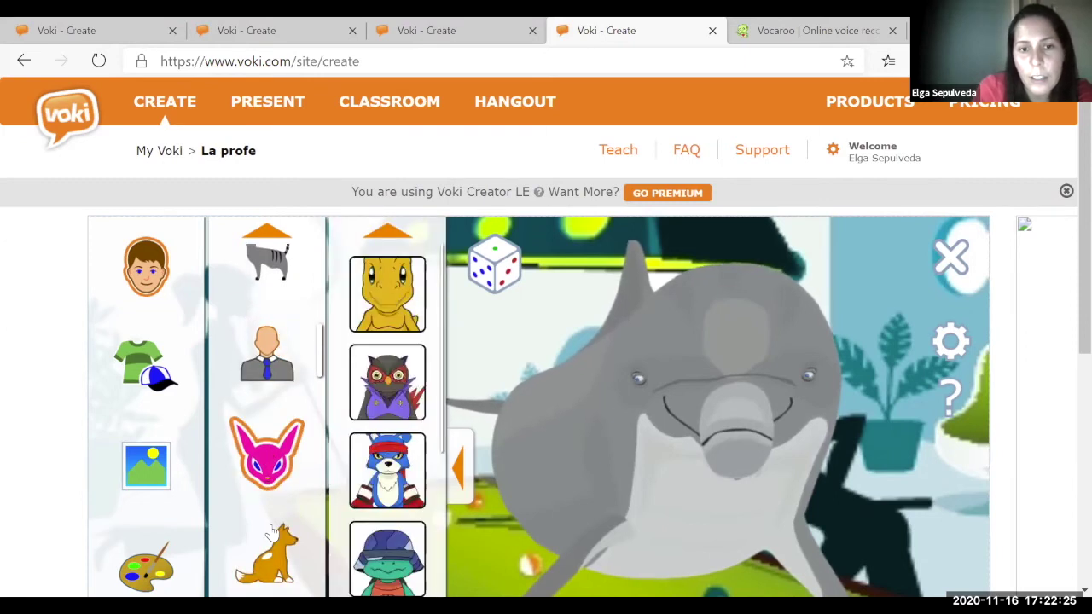
scroll(271, 531, down, 1)
scroll(384, 427, down, 5)
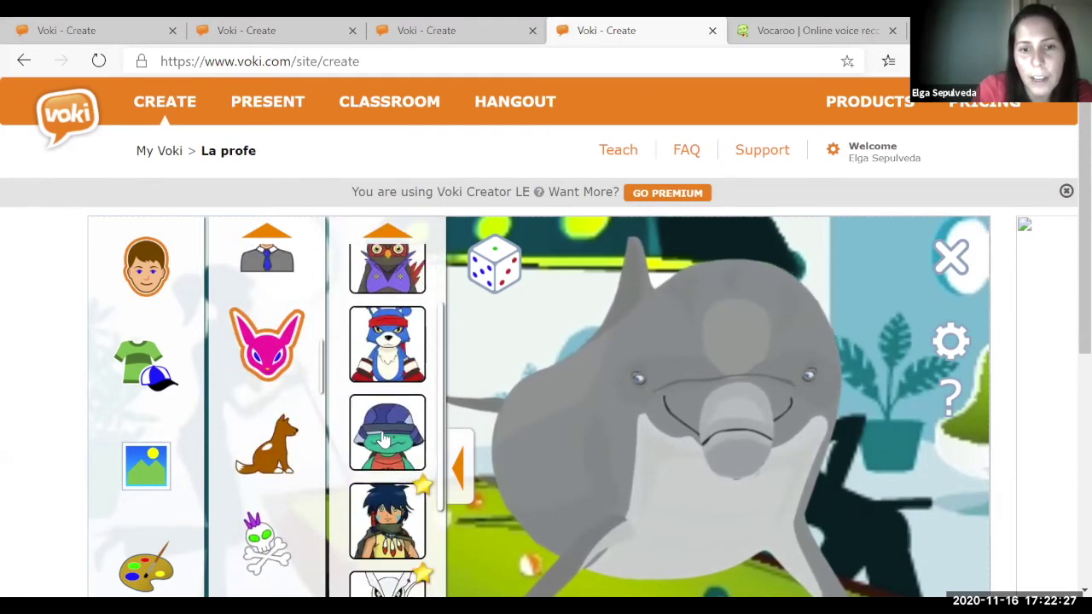
click(268, 443)
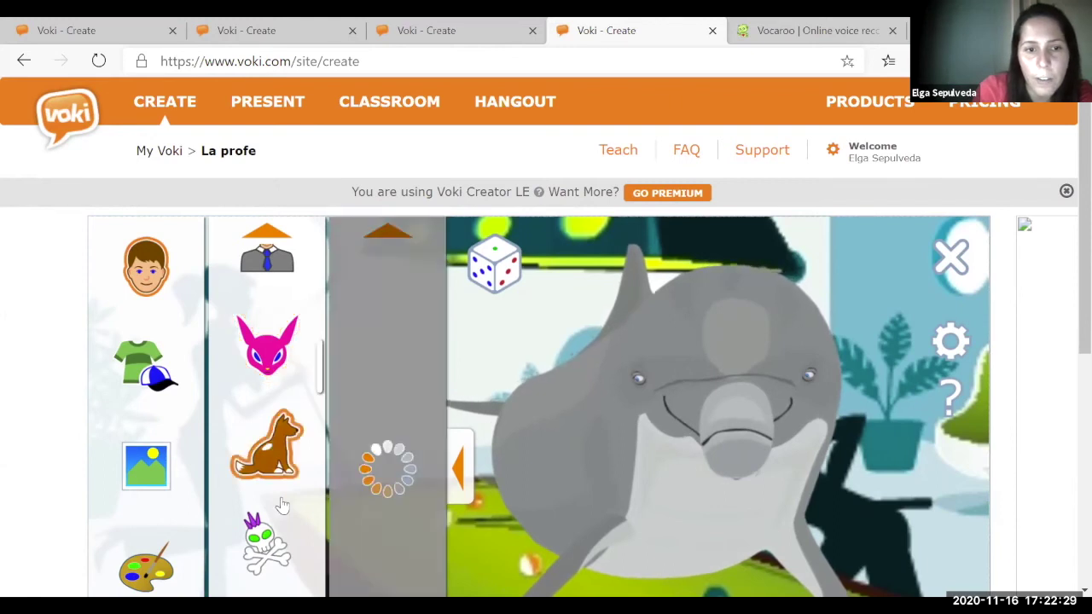
click(280, 560)
scroll(270, 486, down, 1)
scroll(272, 484, down, 8)
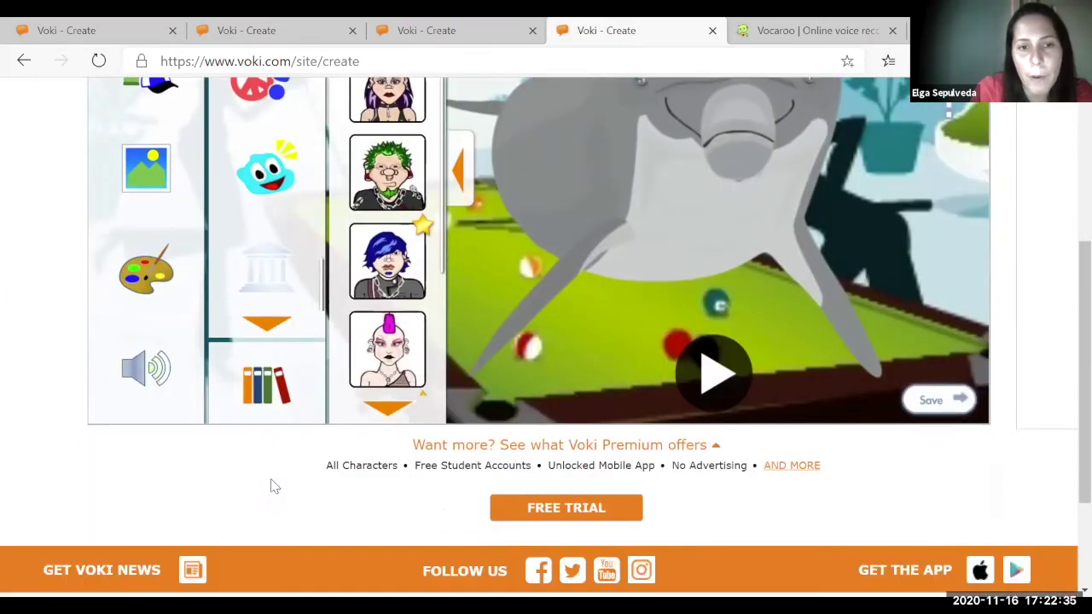
scroll(275, 478, up, 6)
click(295, 371)
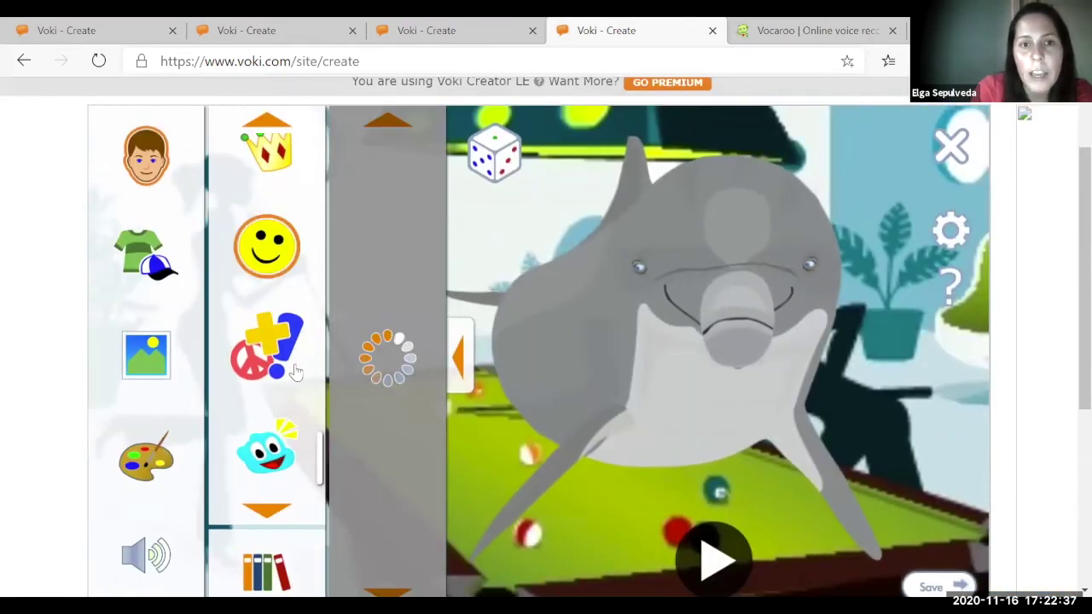
scroll(294, 371, up, 5)
scroll(294, 371, up, 8)
scroll(295, 371, down, 1)
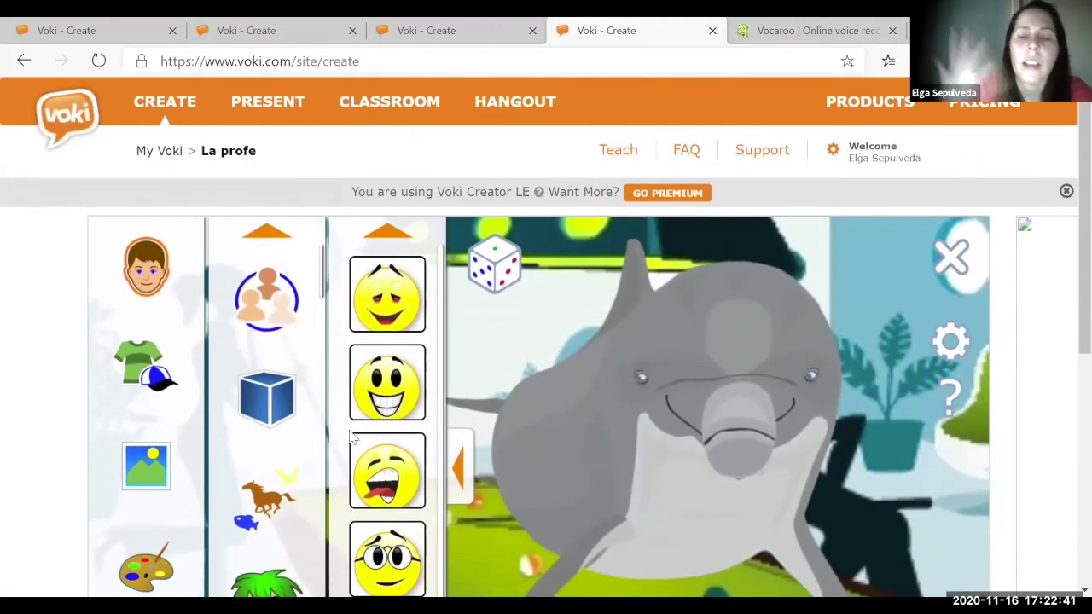
Check the dolphin's clothing options, and replace it with the man in a red cap and yellow hoodie from all characters
click(137, 376)
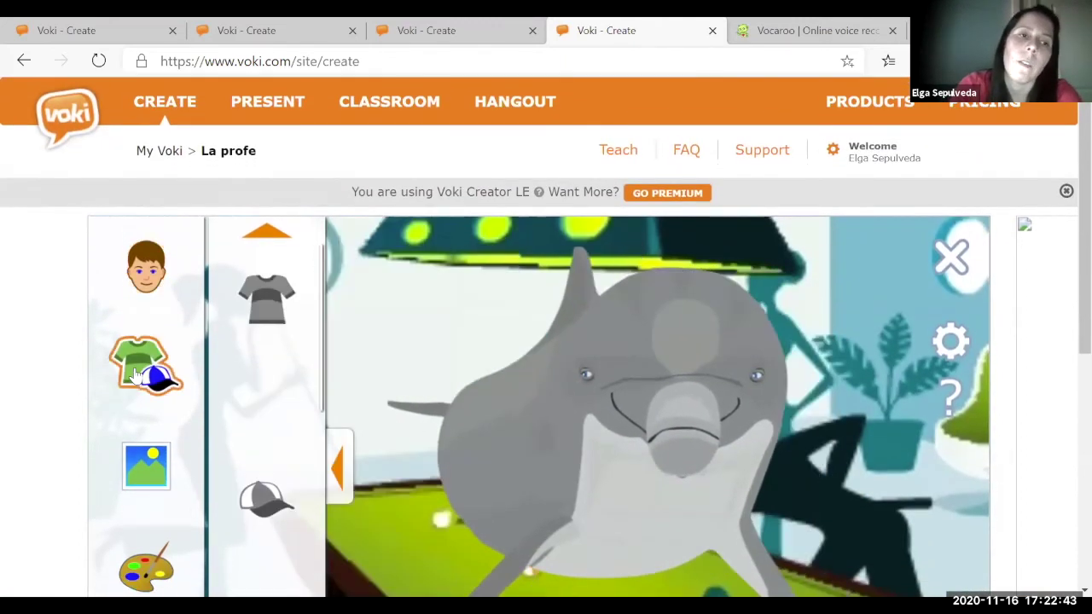
click(147, 265)
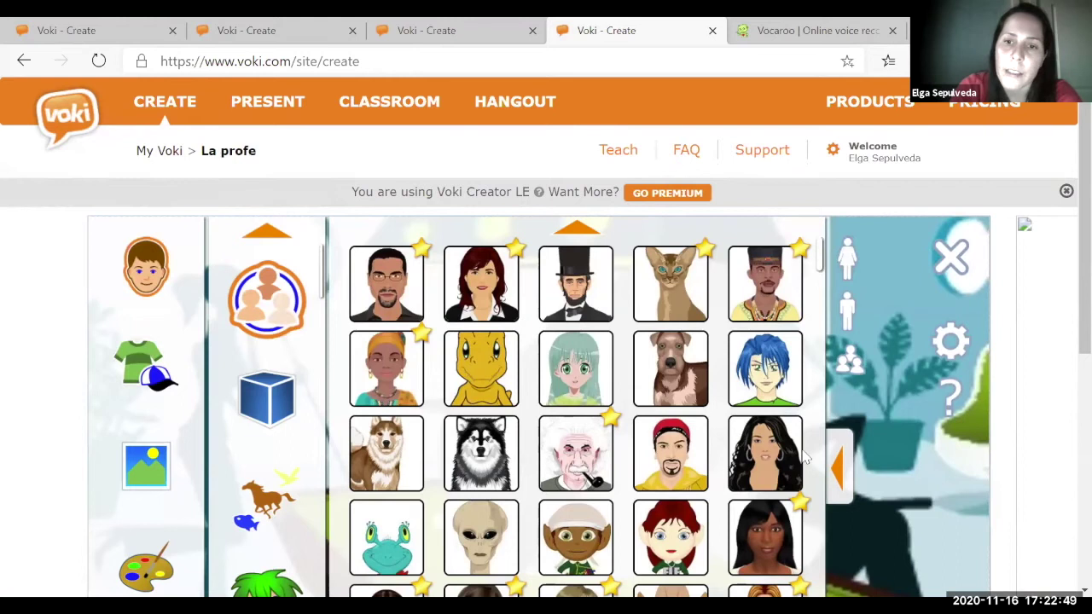
click(688, 465)
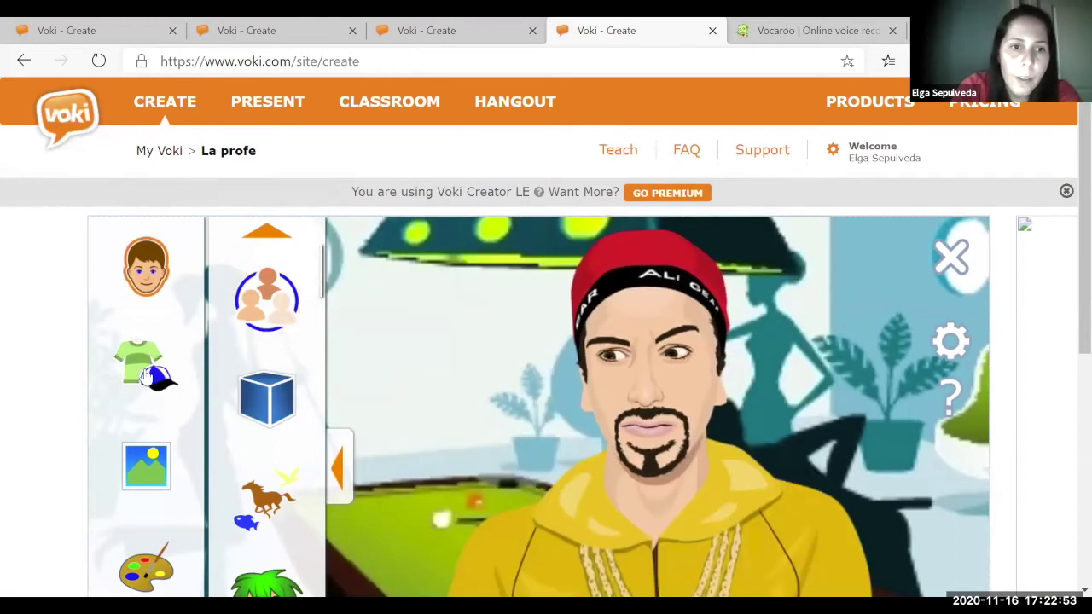
Try the black shirt with red bandana, the white robe and the blue robe on the avatar
click(141, 373)
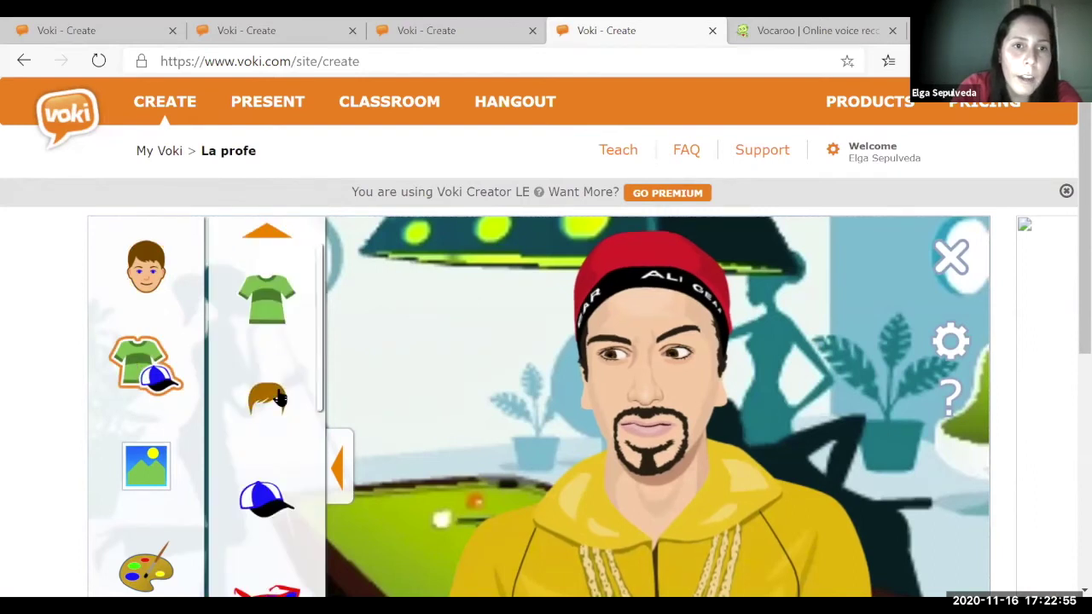
click(266, 317)
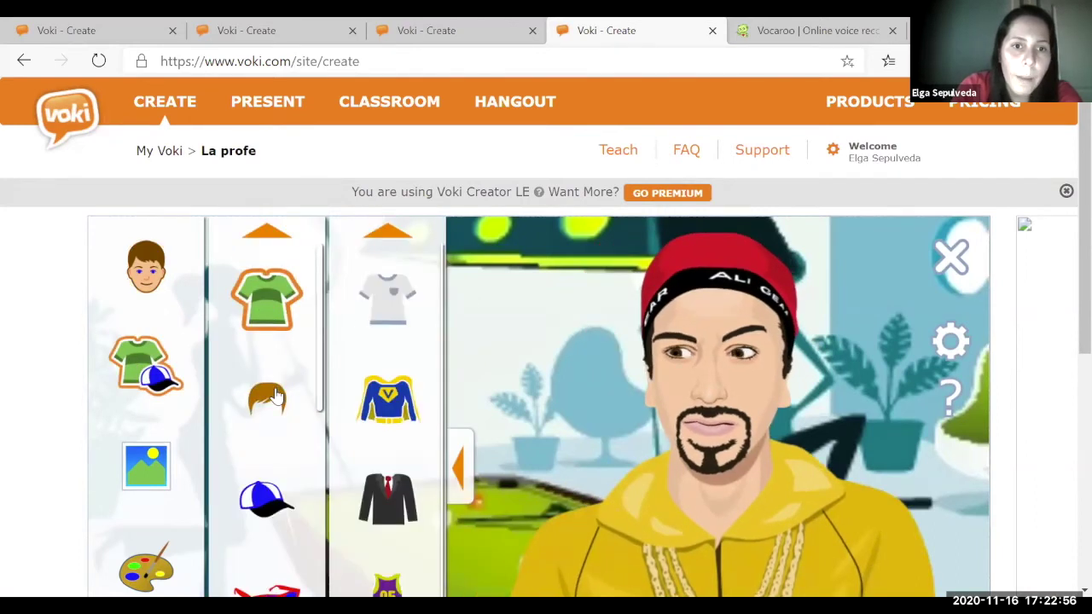
click(388, 398)
click(516, 484)
scroll(516, 484, down, 2)
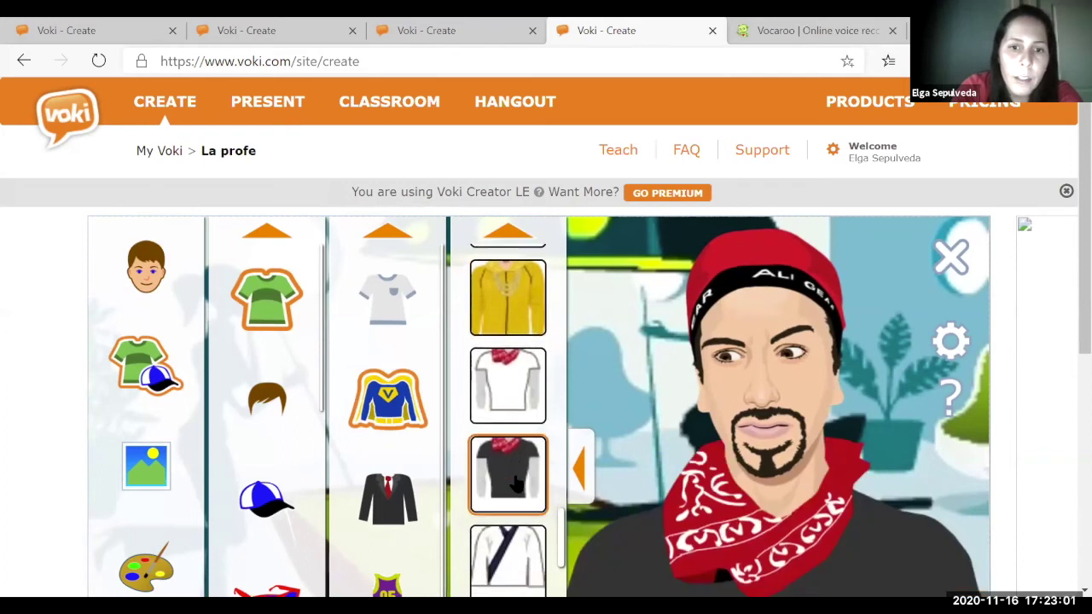
click(512, 458)
click(493, 392)
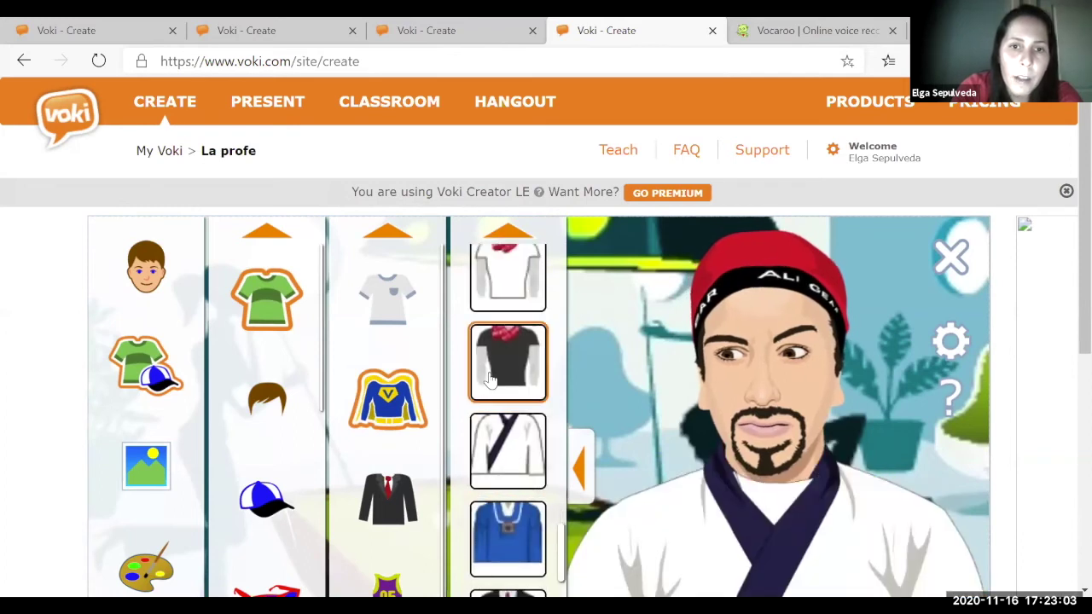
scroll(491, 431, down, 2)
click(492, 432)
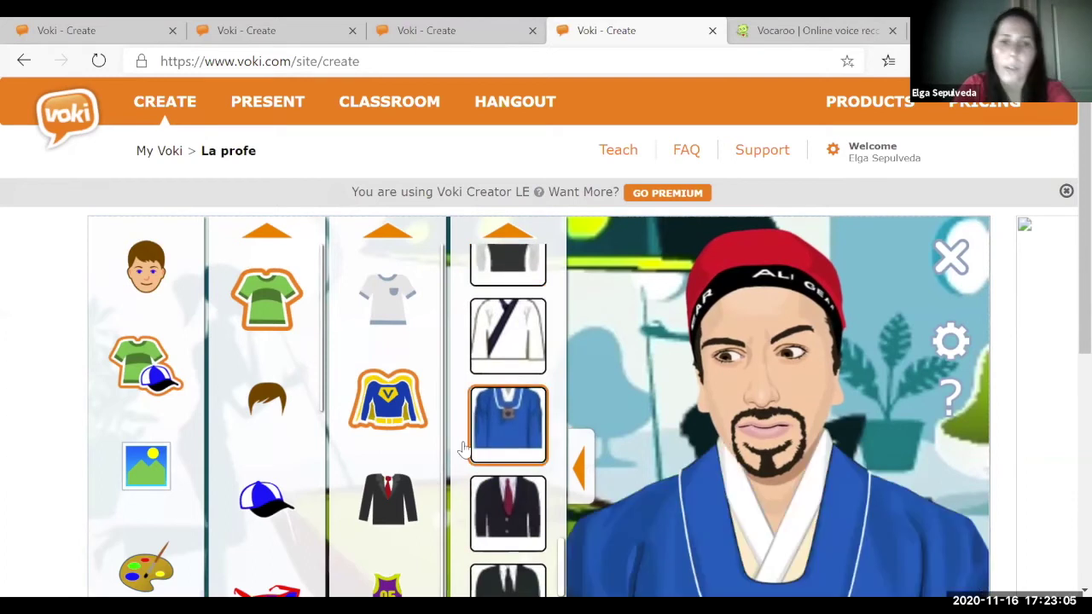
Dress the avatar in a dark suit with a red tie, and remove his cap
click(389, 499)
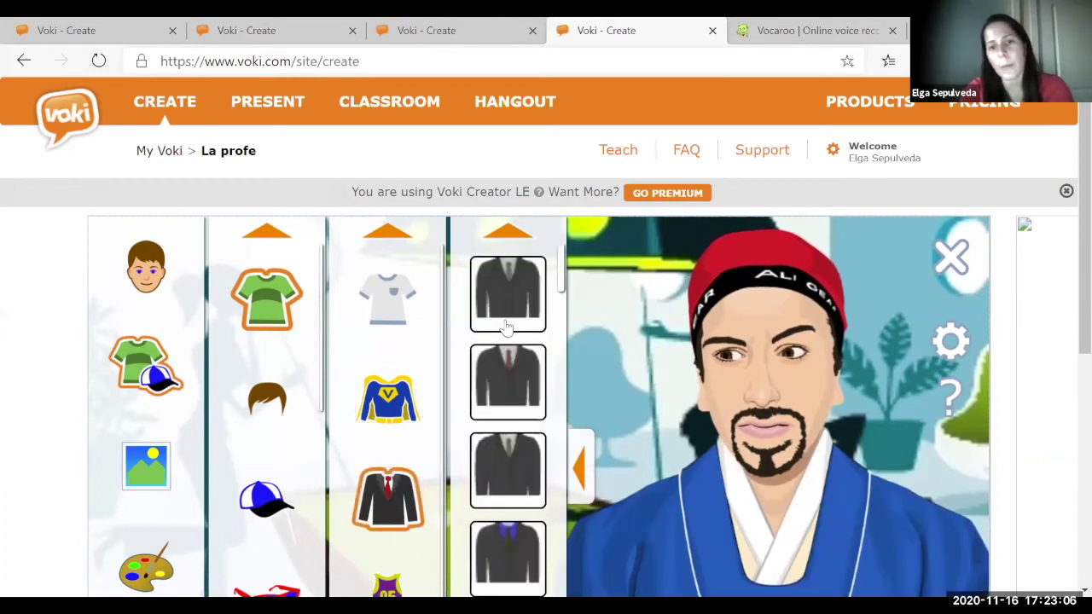
click(488, 390)
click(249, 512)
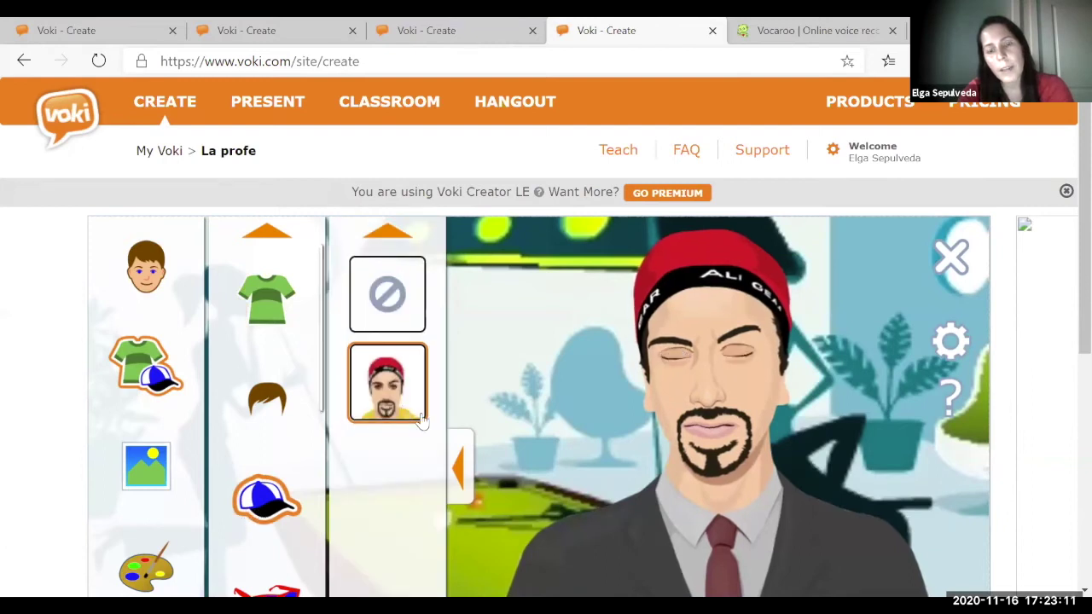
click(393, 297)
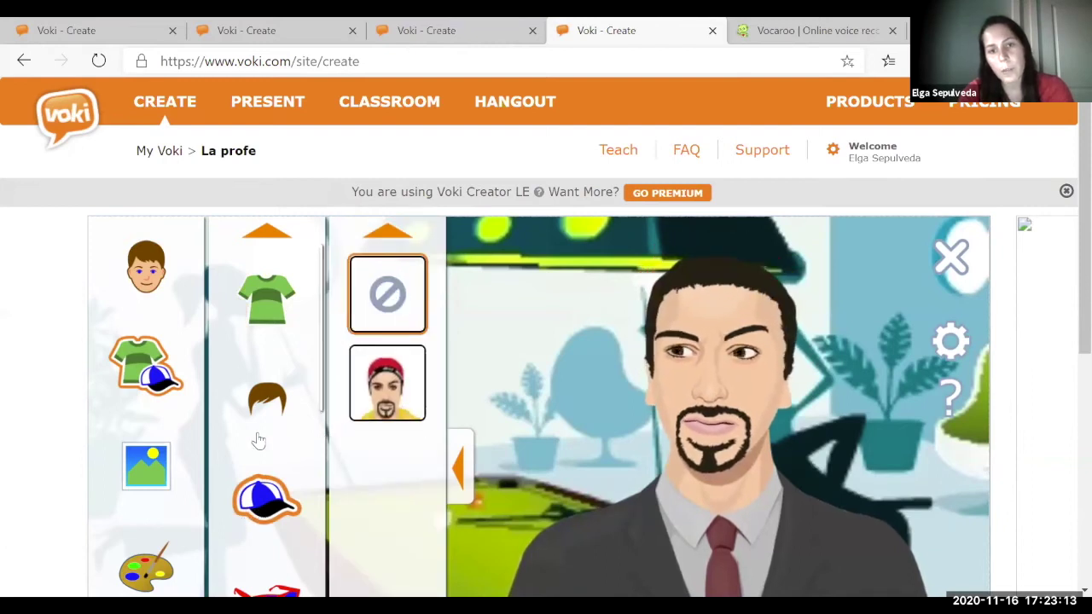
Try the black-framed glasses on the avatar, and give him the thin wire-rimmed pair instead
scroll(264, 426, down, 1)
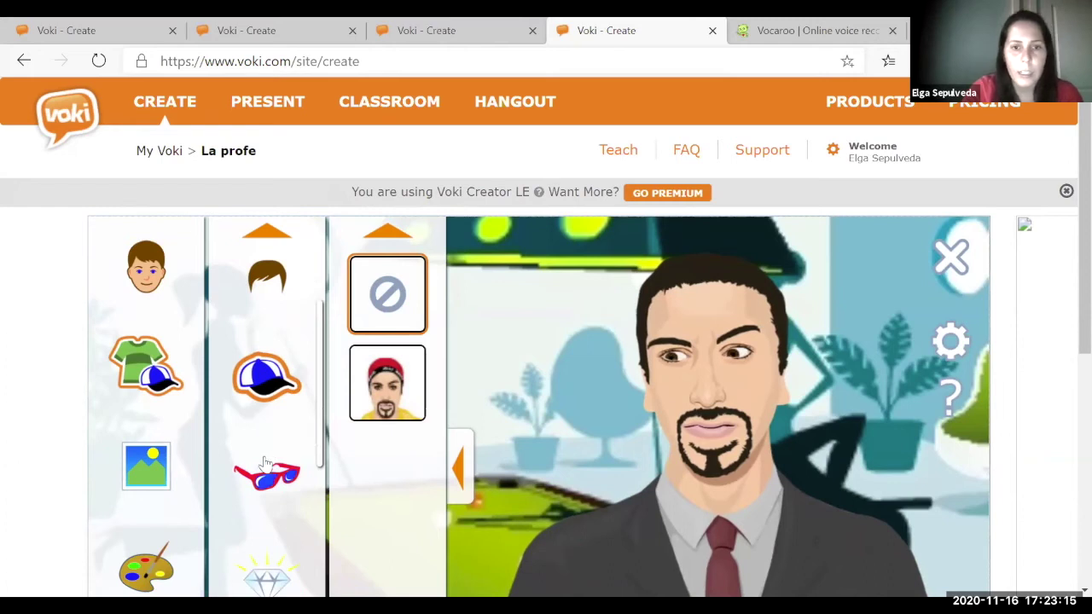
click(266, 482)
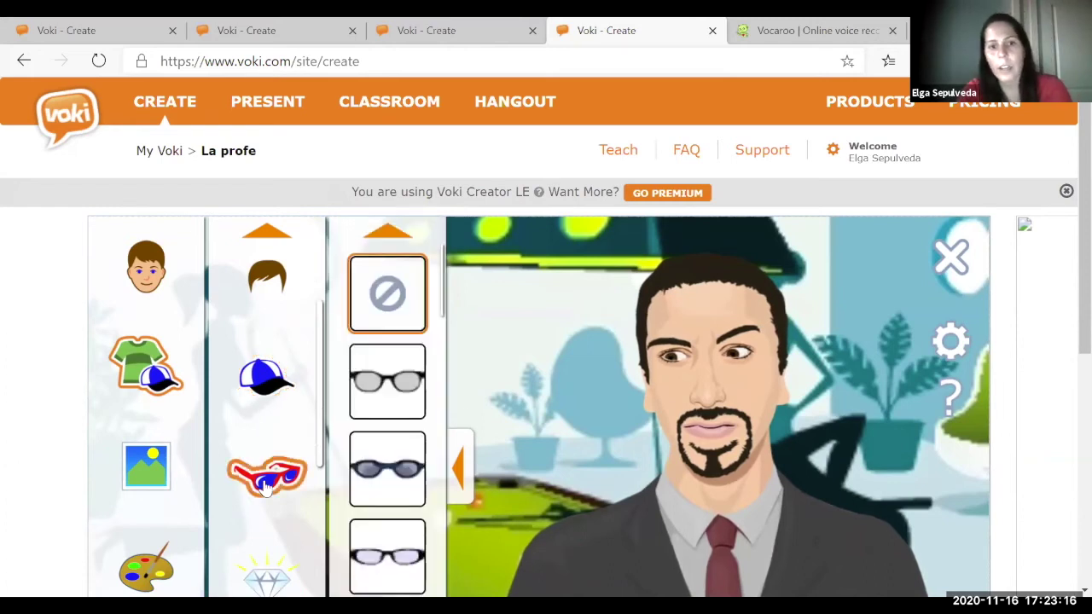
click(405, 394)
scroll(404, 458, down, 2)
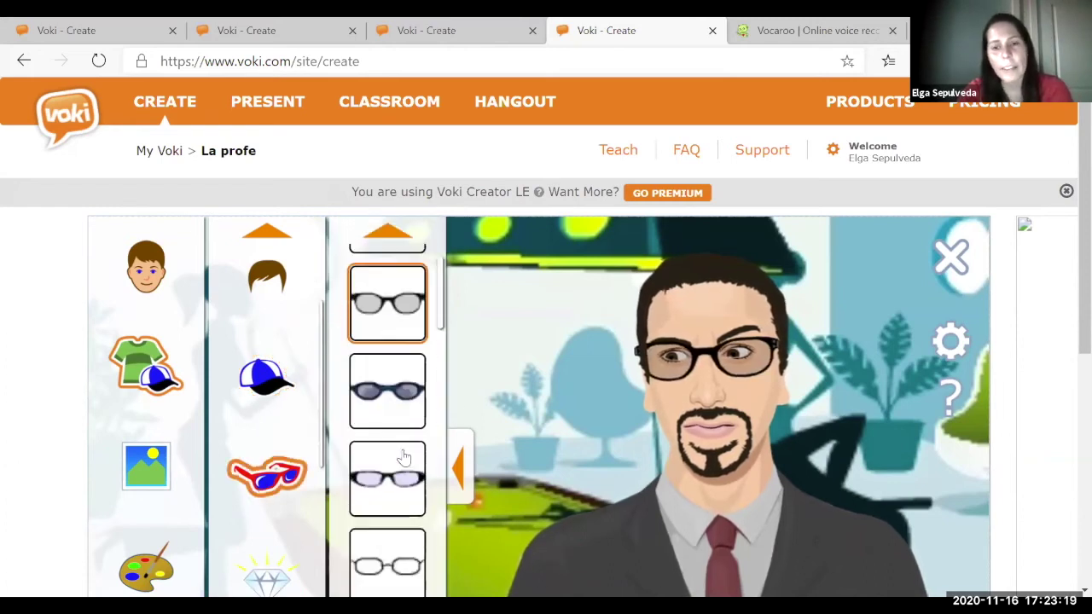
click(405, 458)
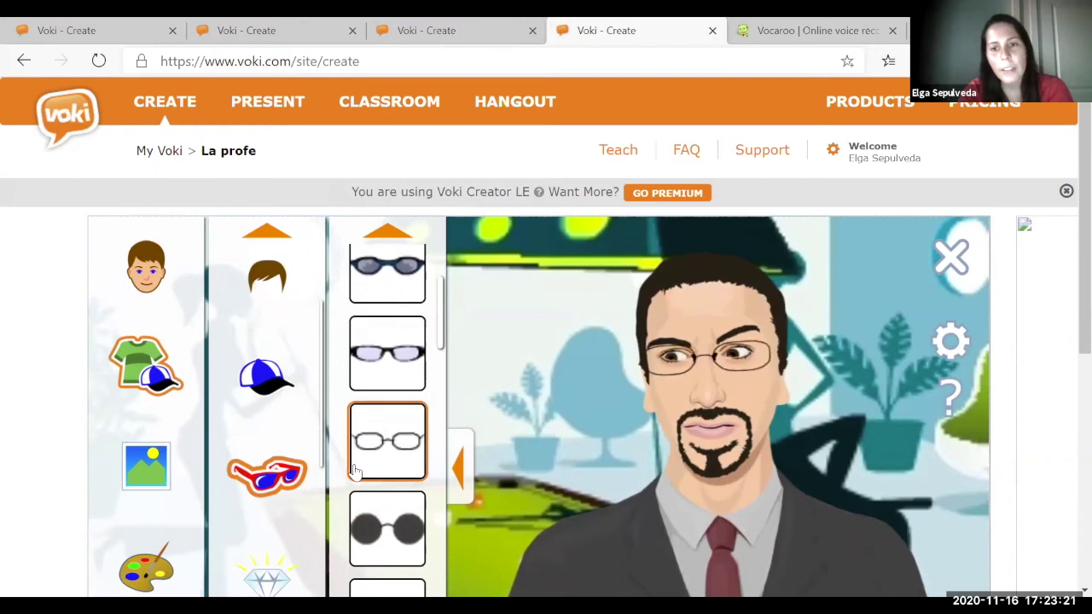
Look through the jewellery options for the avatar, including the necklaces and bracelets
scroll(236, 497, down, 1)
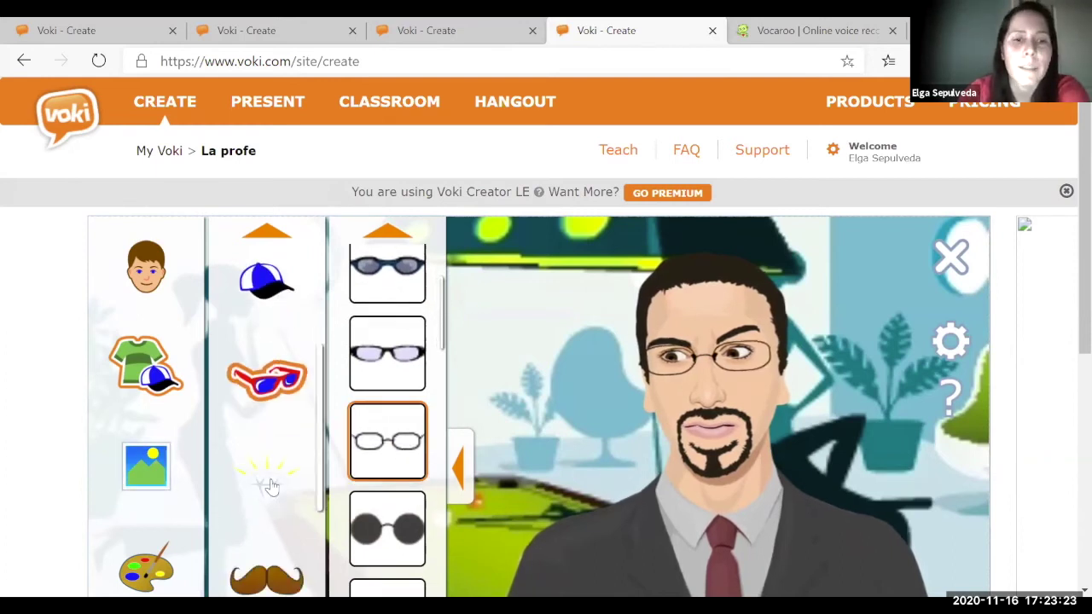
click(268, 480)
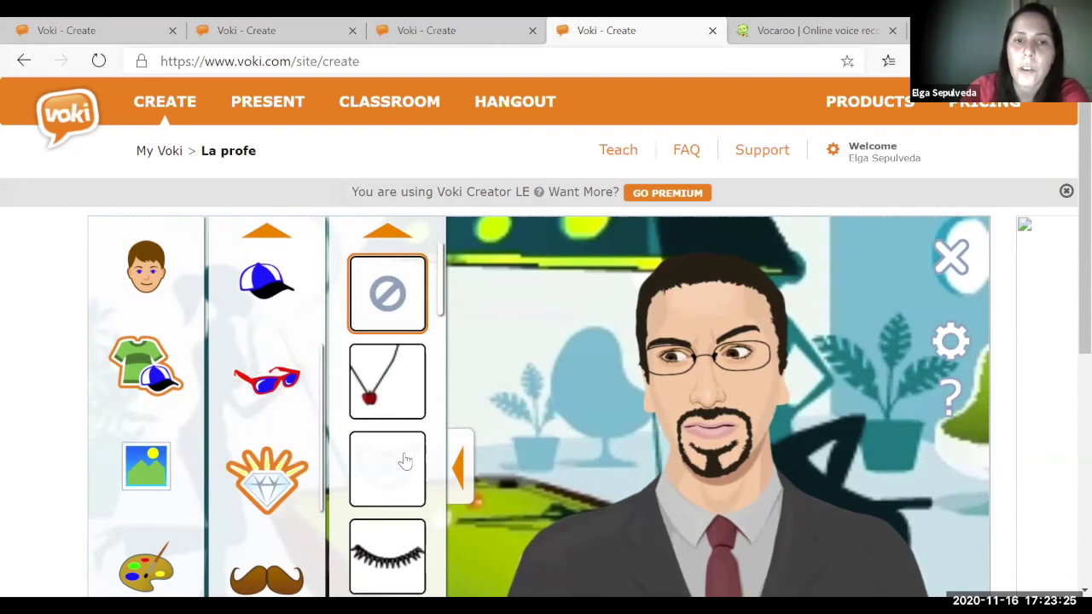
scroll(391, 495, down, 4)
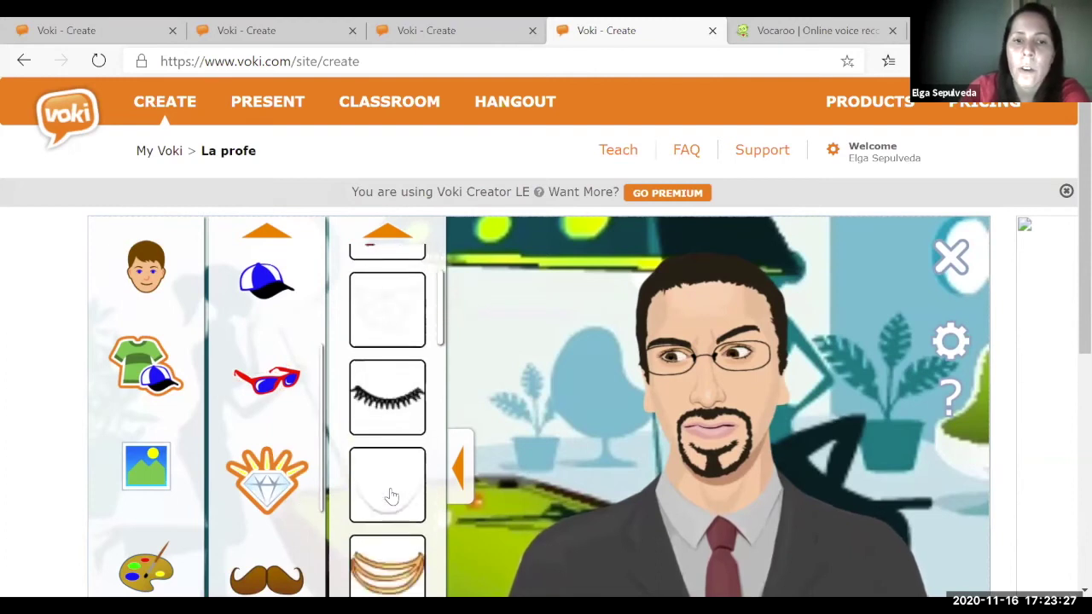
scroll(391, 495, down, 6)
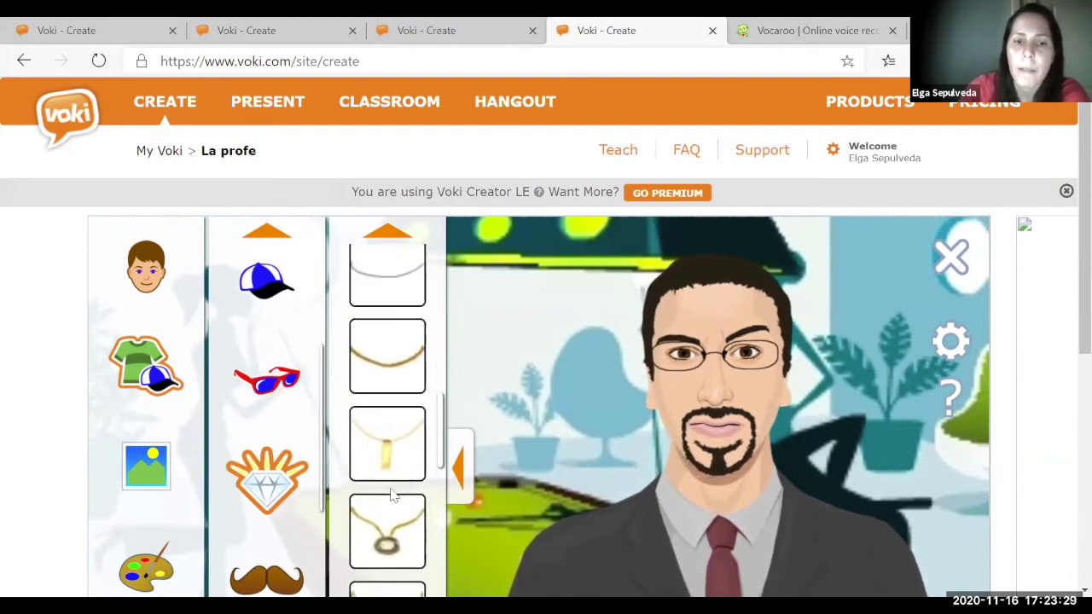
scroll(391, 495, down, 8)
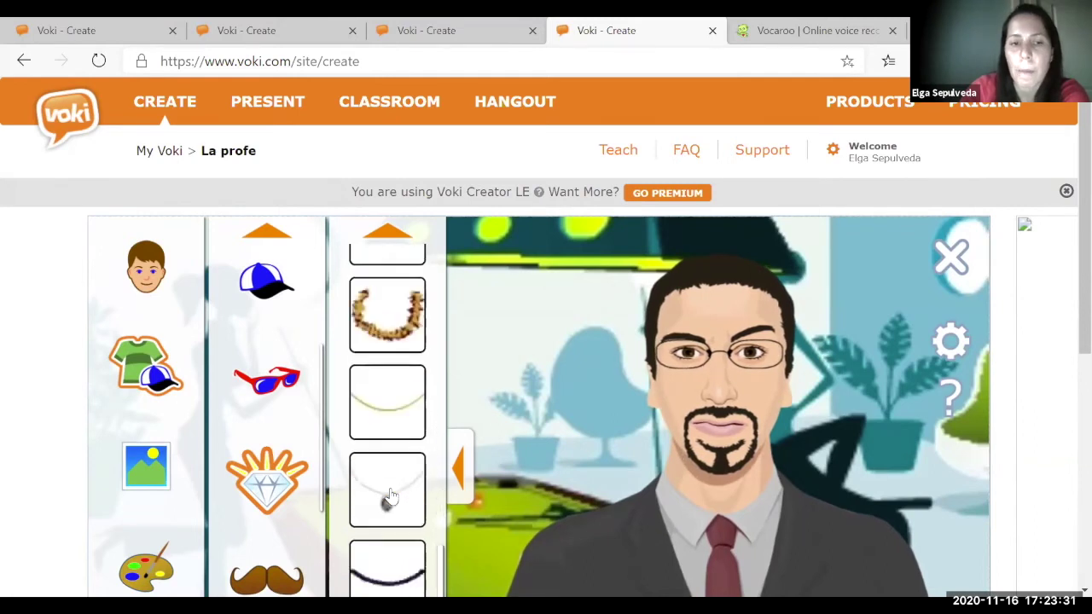
scroll(390, 494, down, 2)
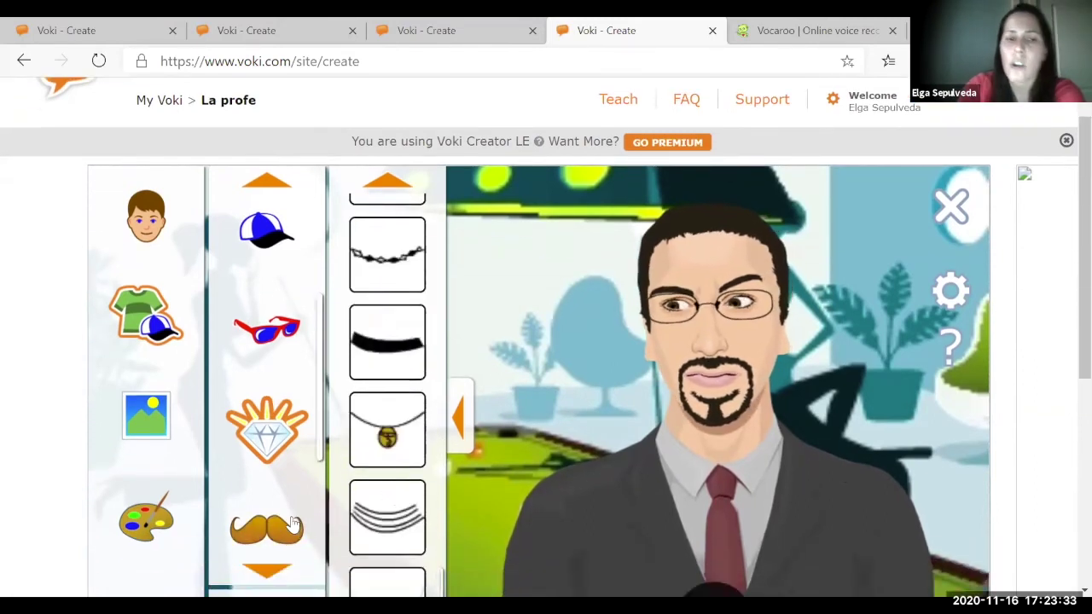
Remove the avatar's facial hair, and look at the mouth and special effects options
click(292, 525)
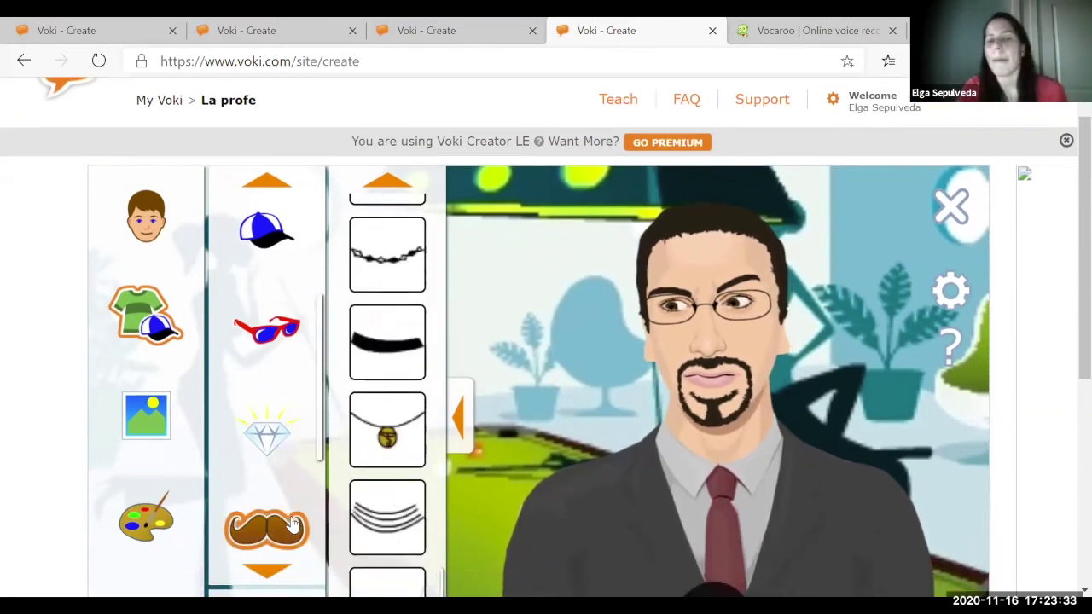
click(268, 572)
click(363, 261)
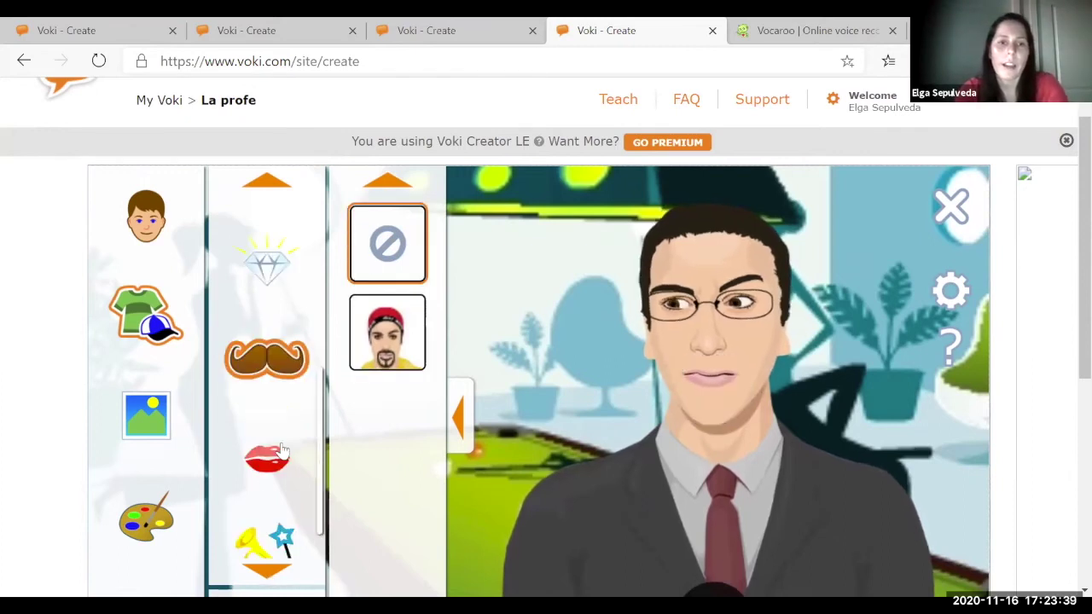
click(266, 462)
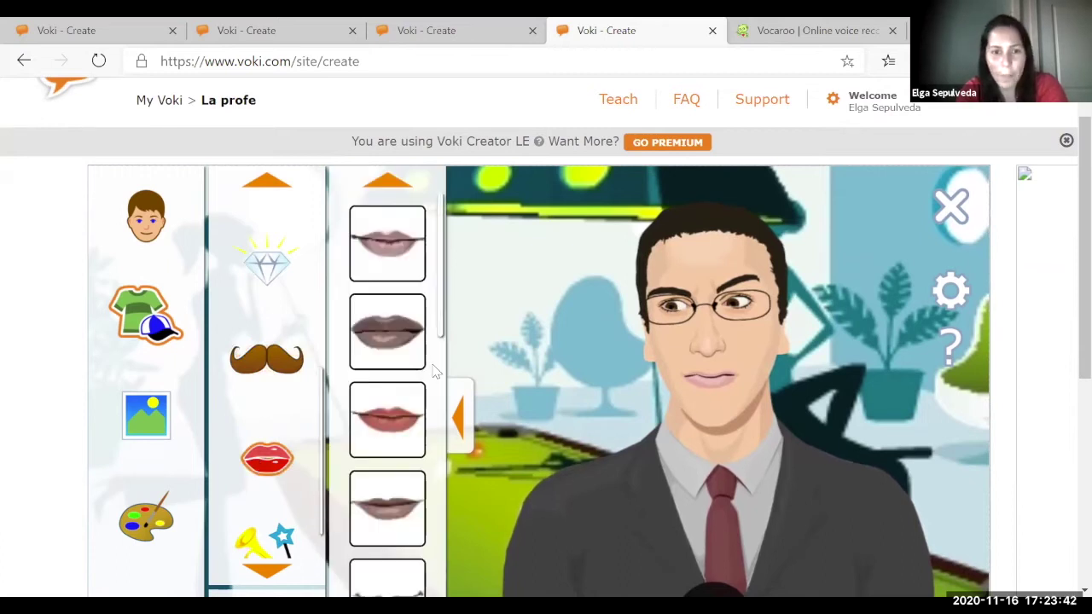
click(277, 550)
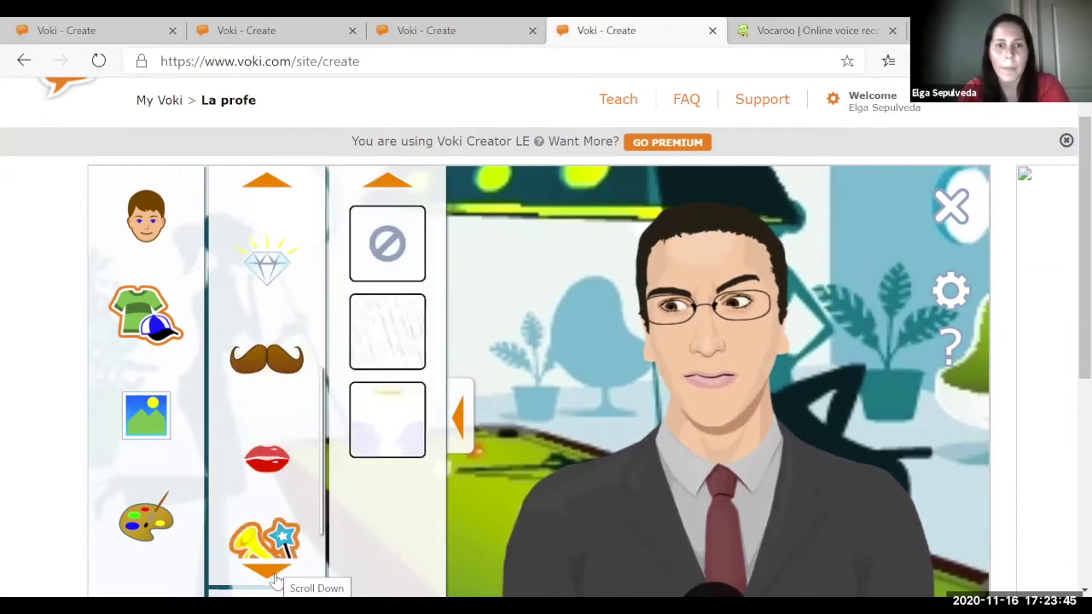
Change the avatar's background to the school hallway with lockers from the indoor scenes
click(140, 418)
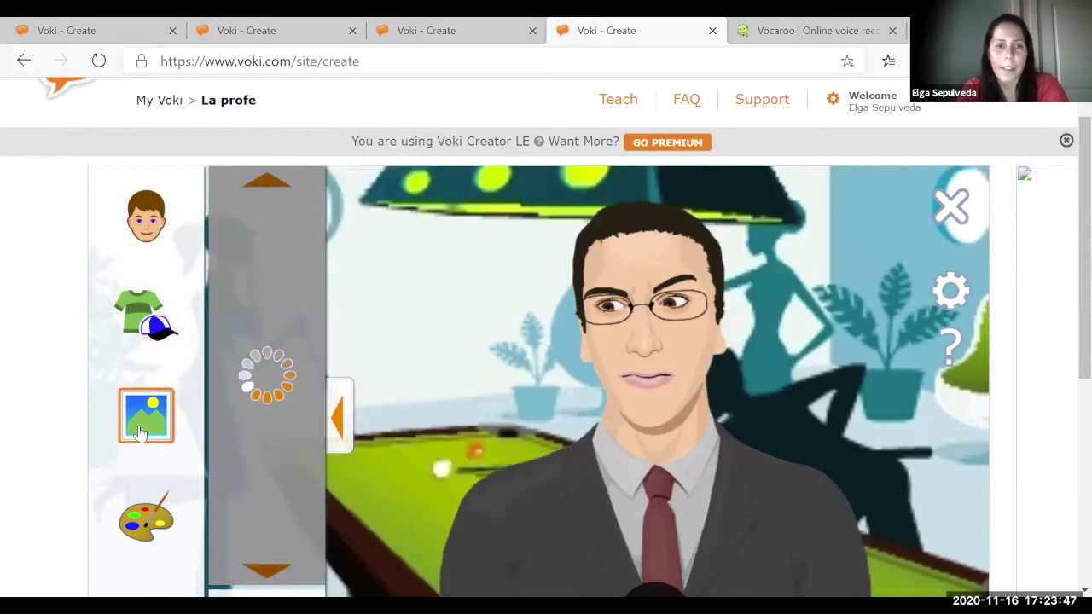
scroll(394, 384, down, 1)
click(404, 389)
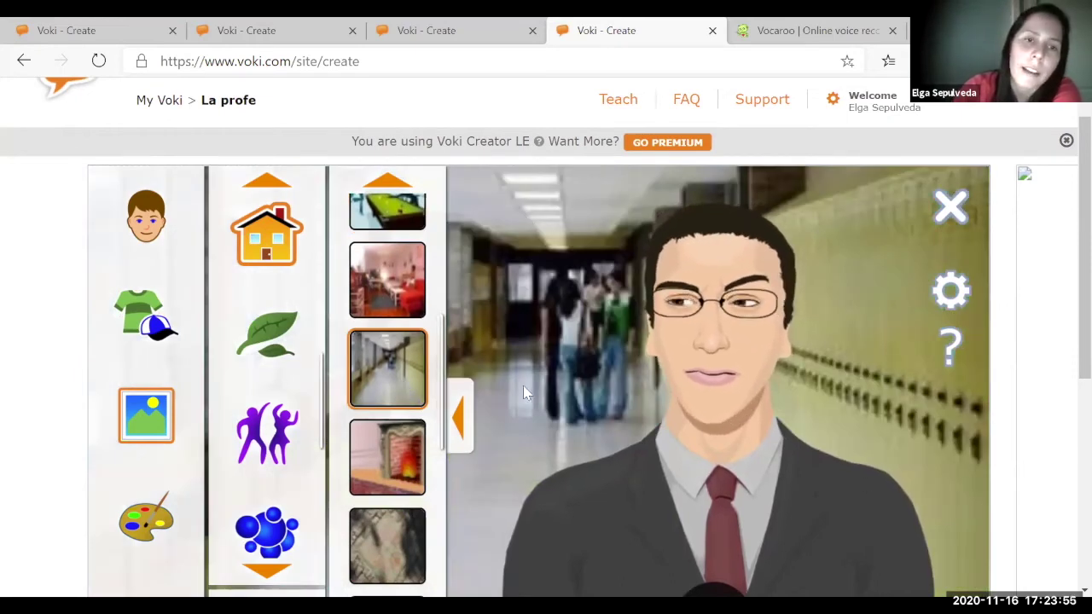
Try several shades for the avatar's mouth colour and settle on a muted dark rose
click(147, 522)
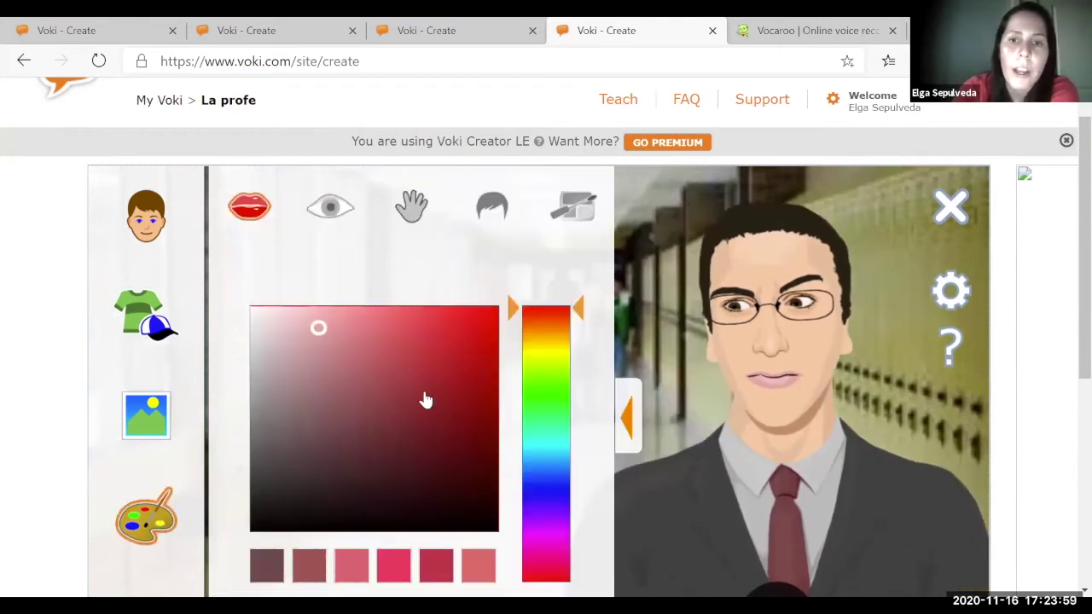
click(326, 359)
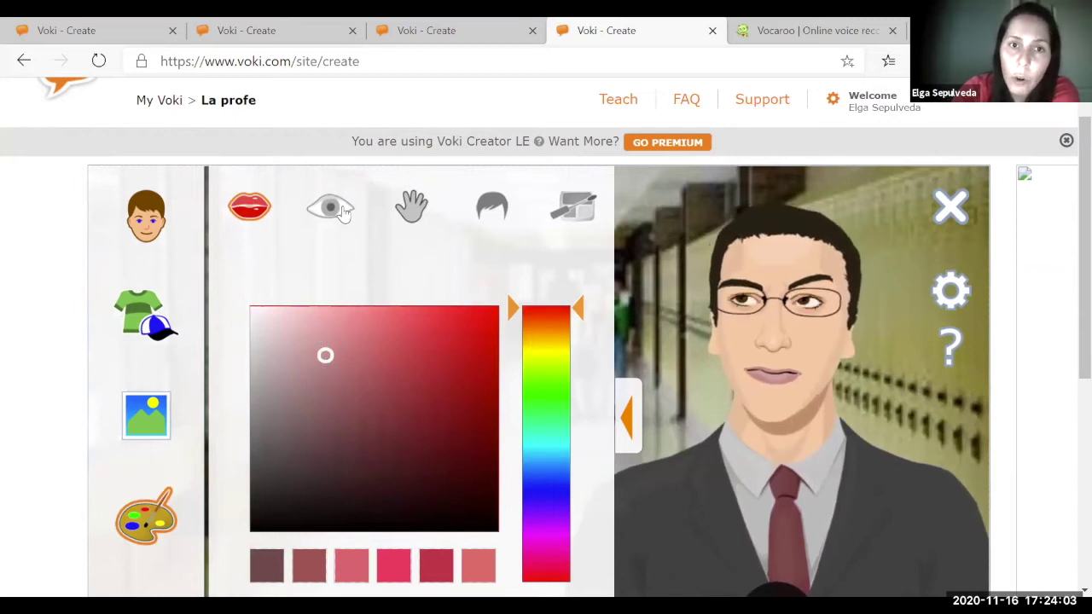
click(300, 380)
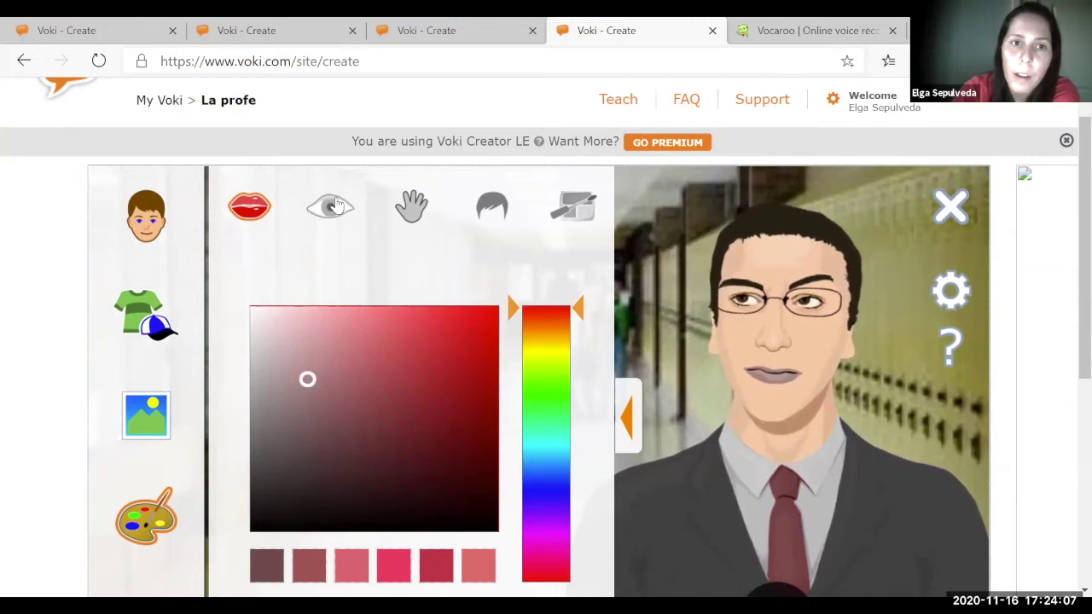
click(284, 340)
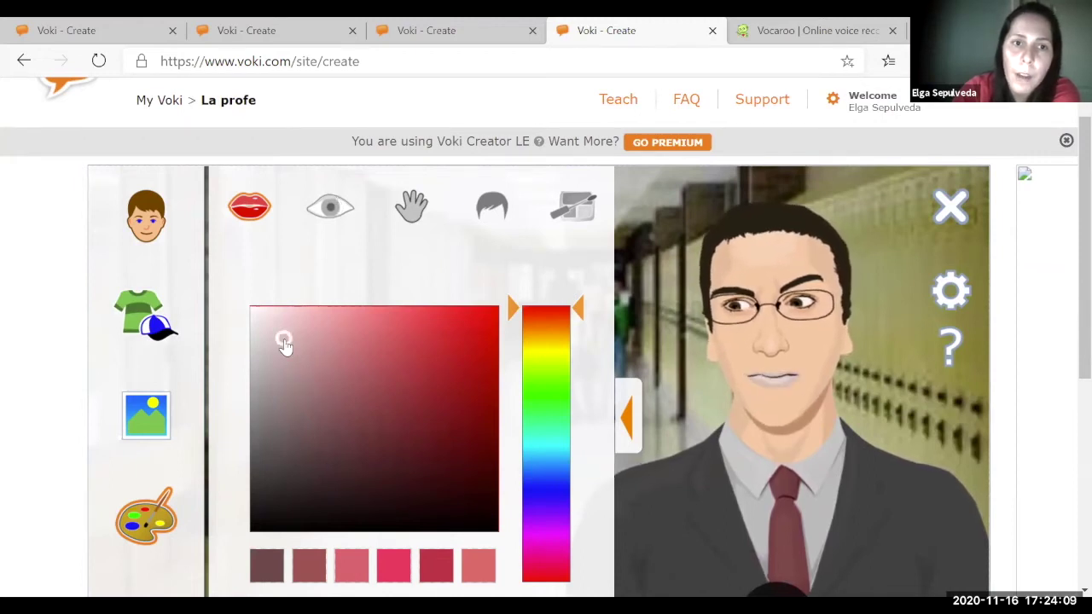
click(284, 386)
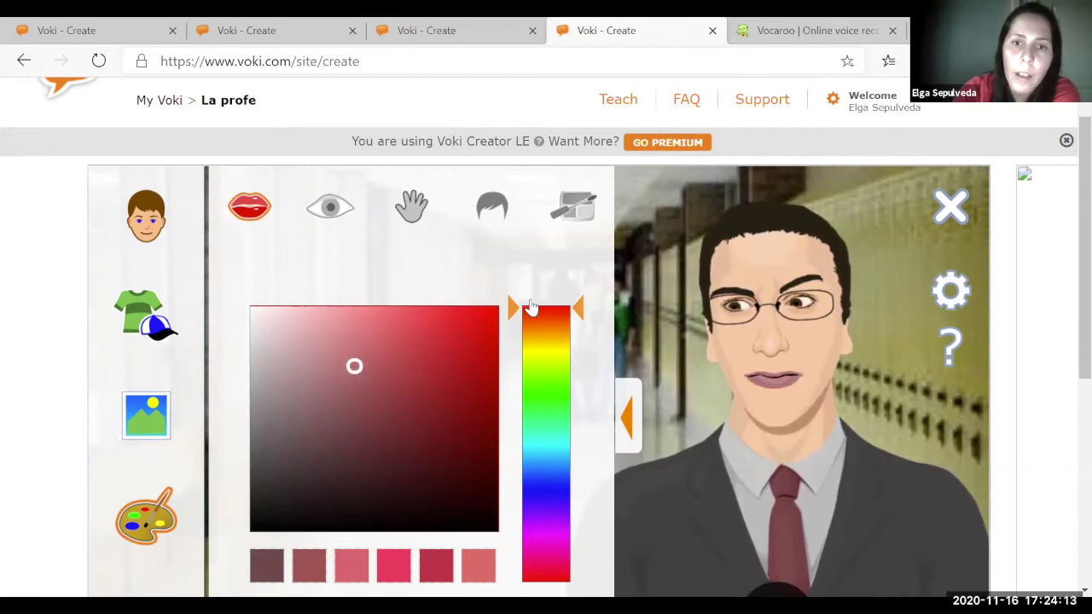
Open the avatar's voice options to examine the text-to-speech entry and its language and voice choices
scroll(315, 313, down, 2)
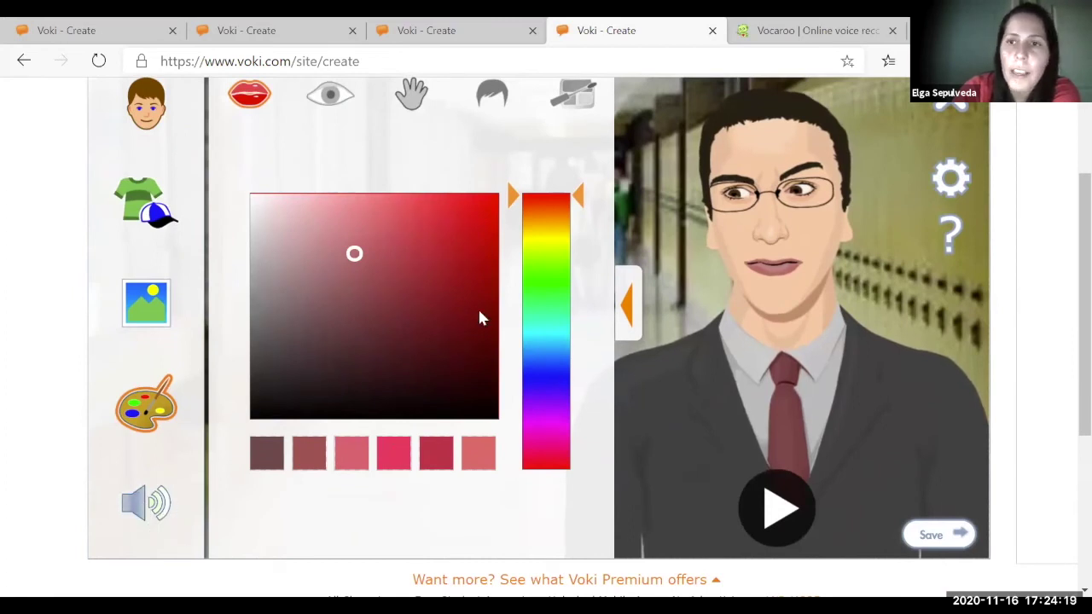
click(146, 514)
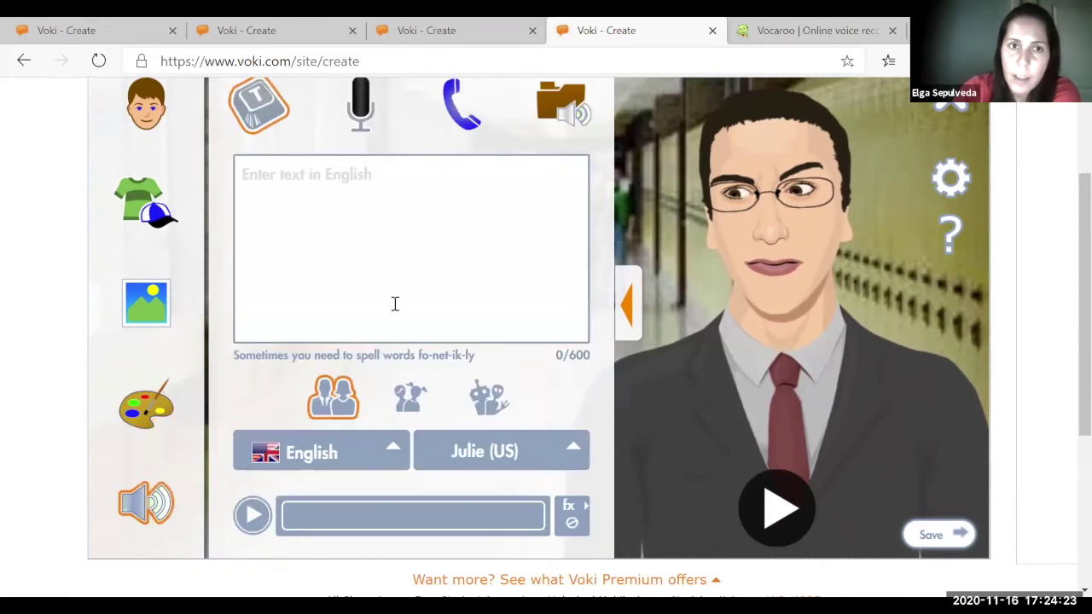
scroll(395, 303, up, 2)
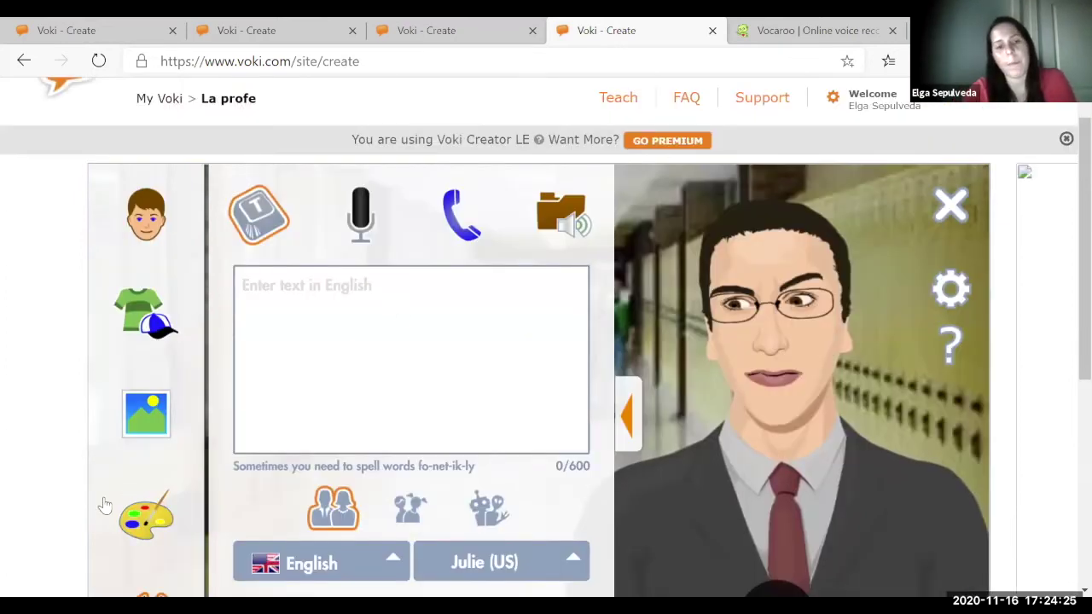
Examine the text-to-speech entry and the phone recording option with its call number and passcode
scroll(104, 505, down, 3)
scroll(156, 424, up, 3)
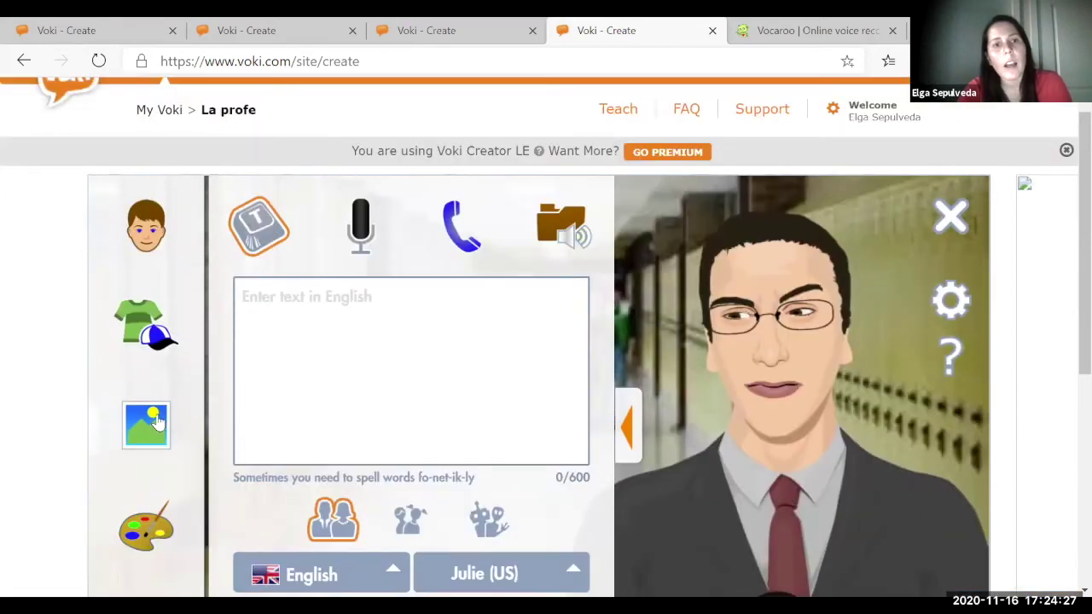
click(388, 295)
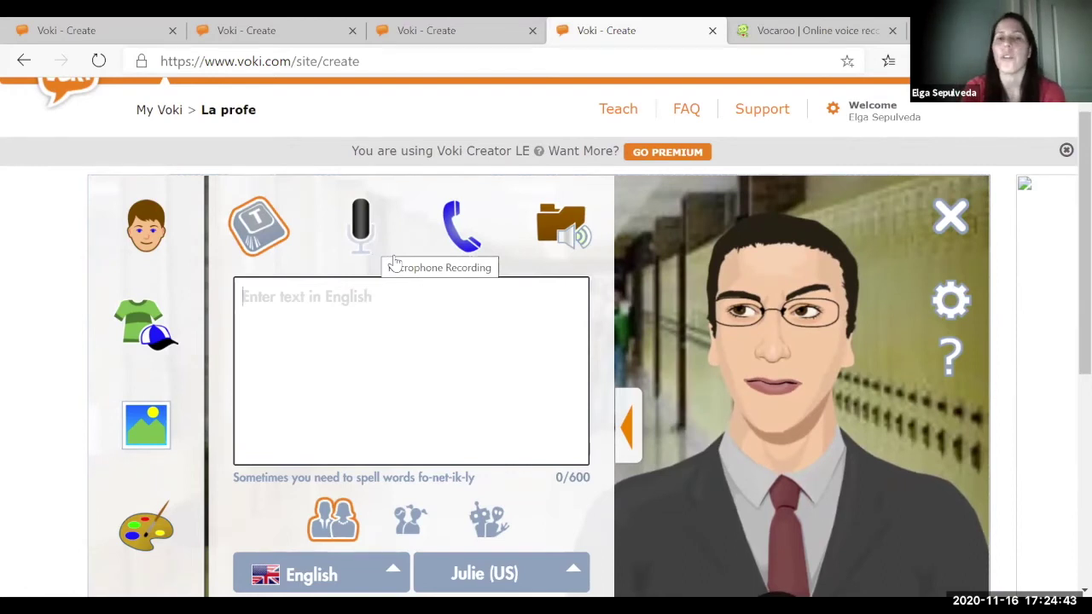
click(456, 236)
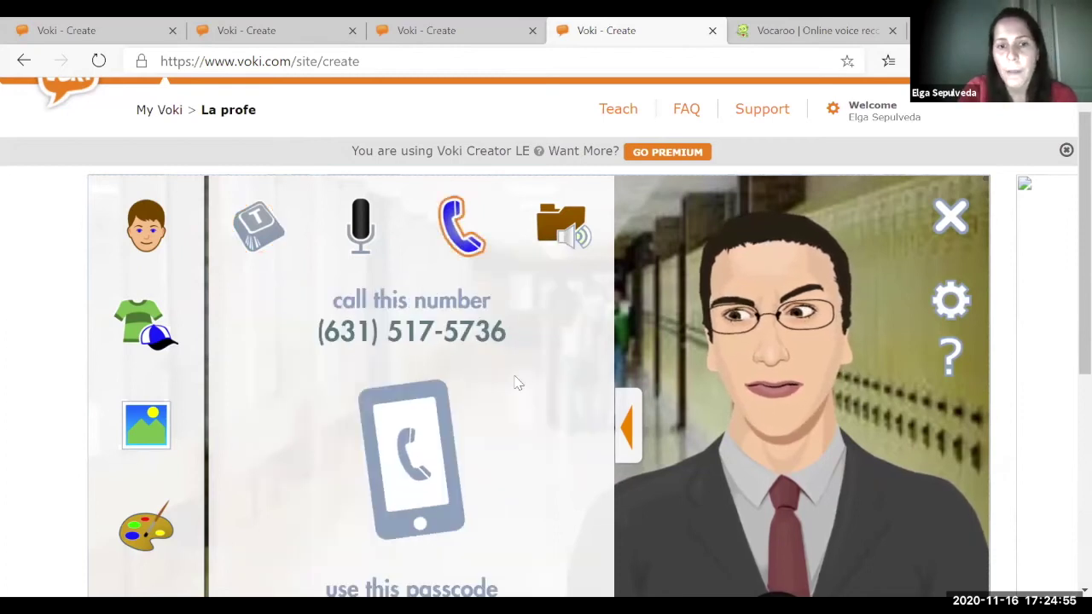
scroll(454, 408, down, 1)
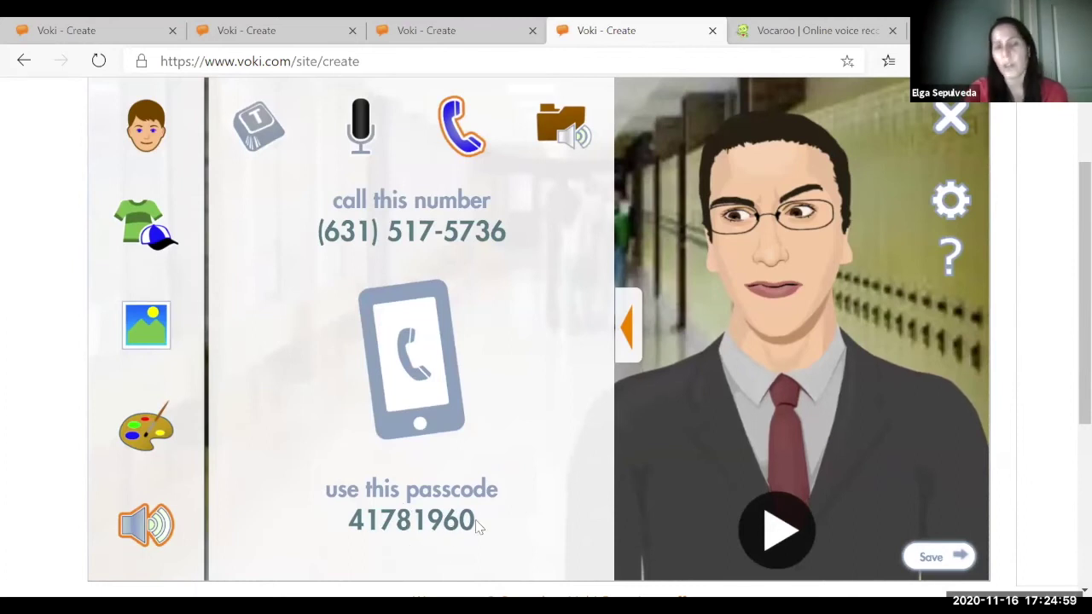
scroll(459, 345, up, 1)
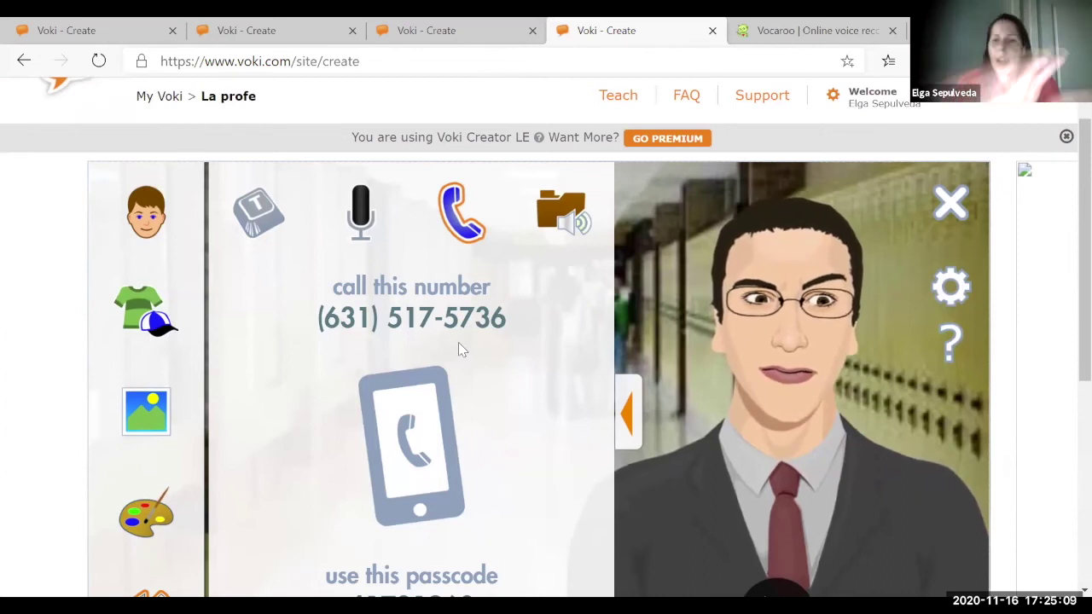
Examine the audio library for uploading sound files, and look at the Vocaroo recording page as a source of audio
click(572, 209)
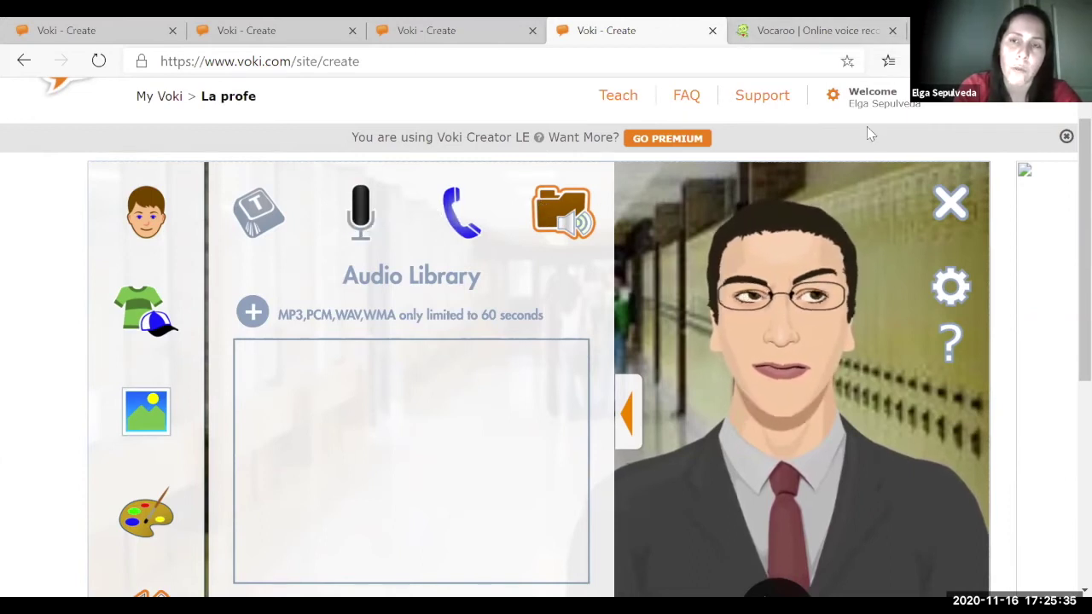
click(783, 35)
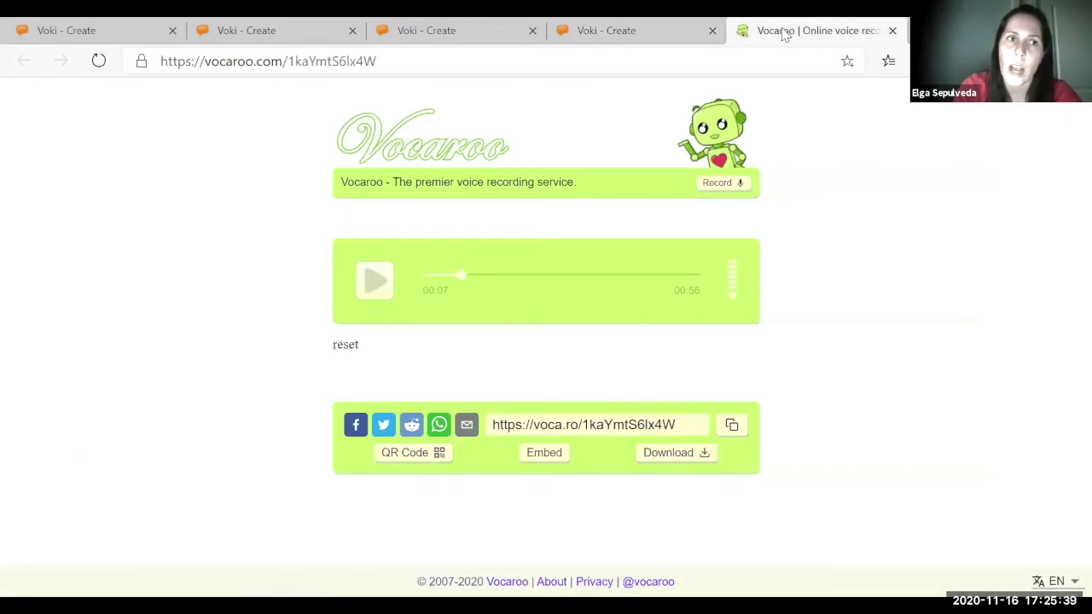
click(633, 33)
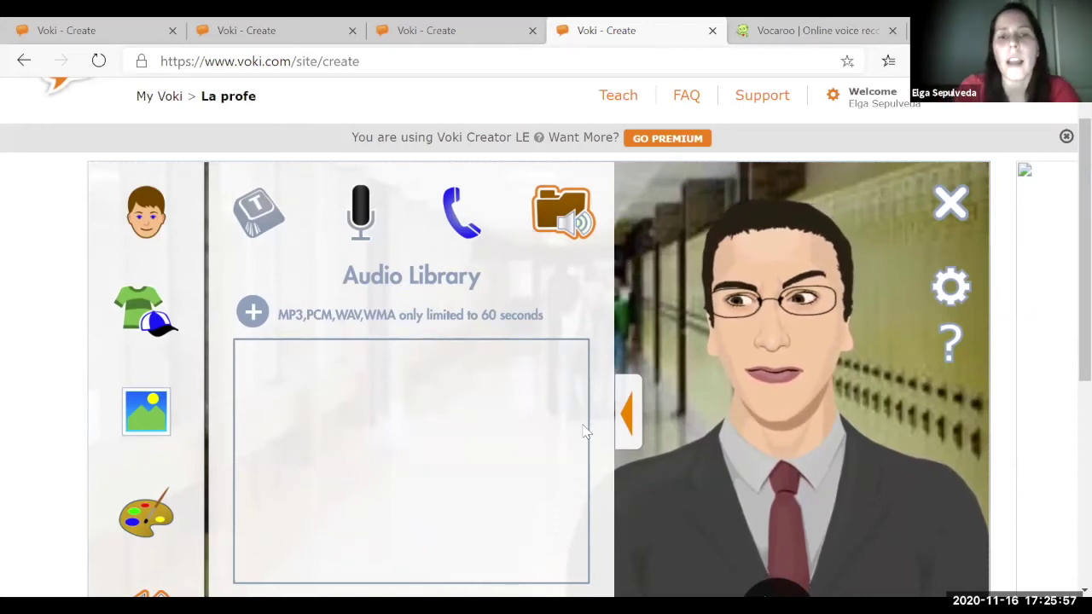
scroll(352, 452, down, 2)
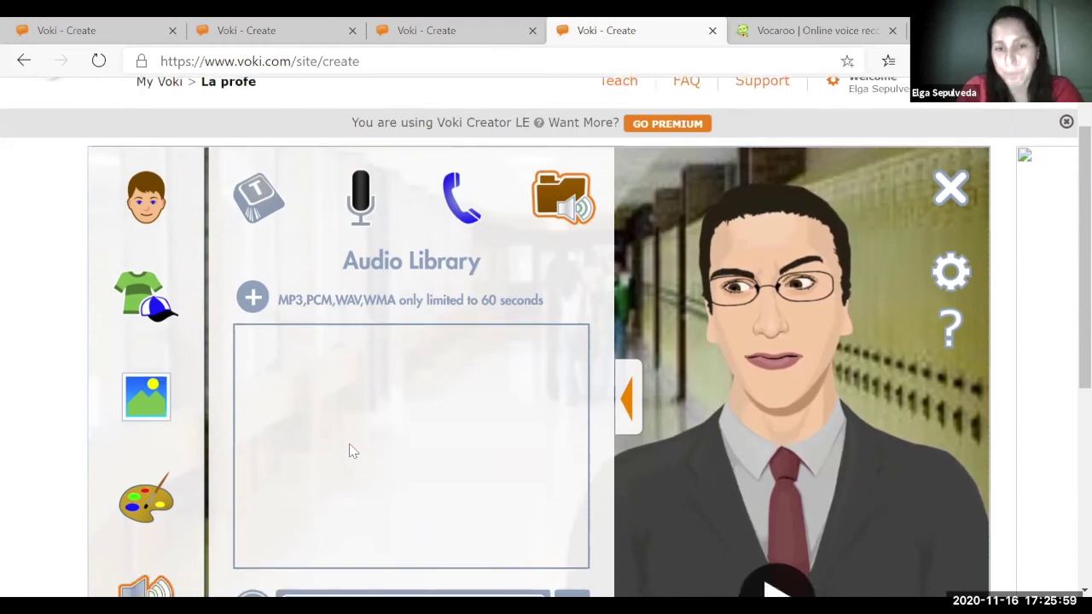
scroll(342, 243, up, 3)
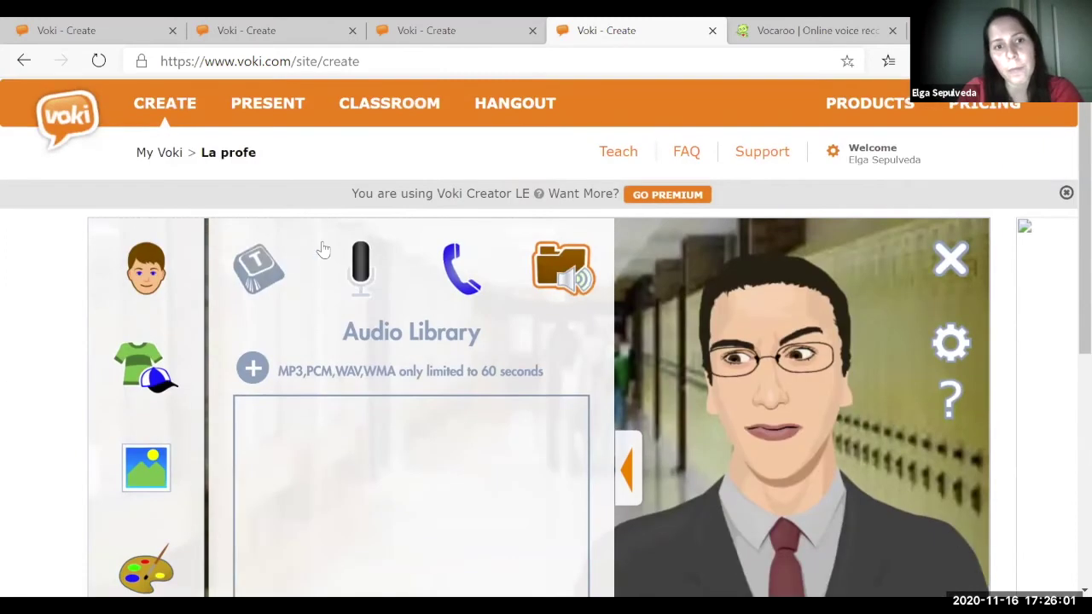
Return to the text-to-speech entry and set its language to Spanish
click(258, 267)
click(297, 334)
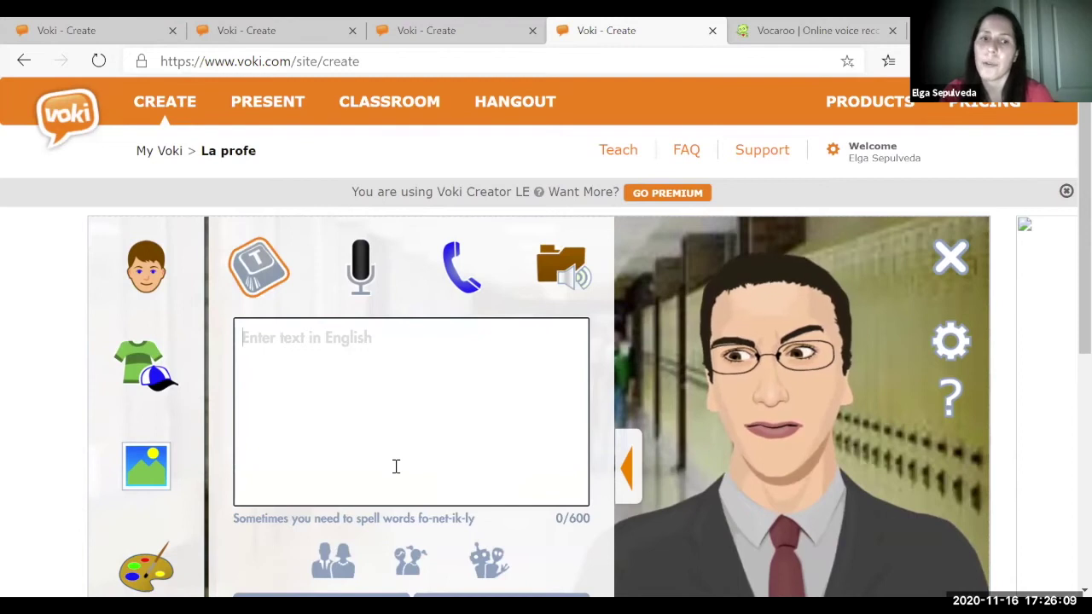
scroll(395, 466, down, 1)
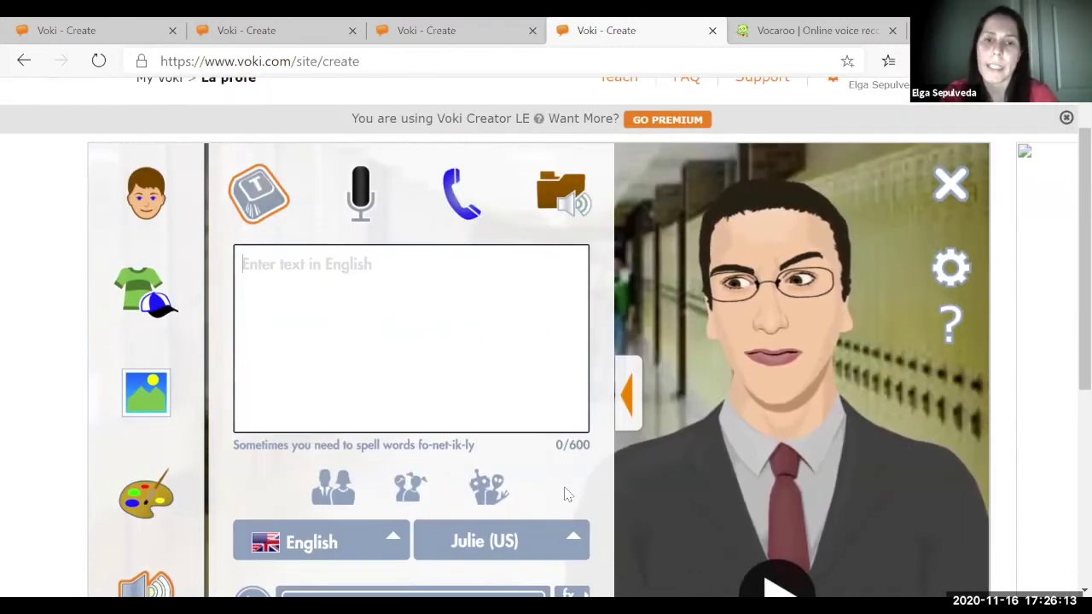
click(363, 549)
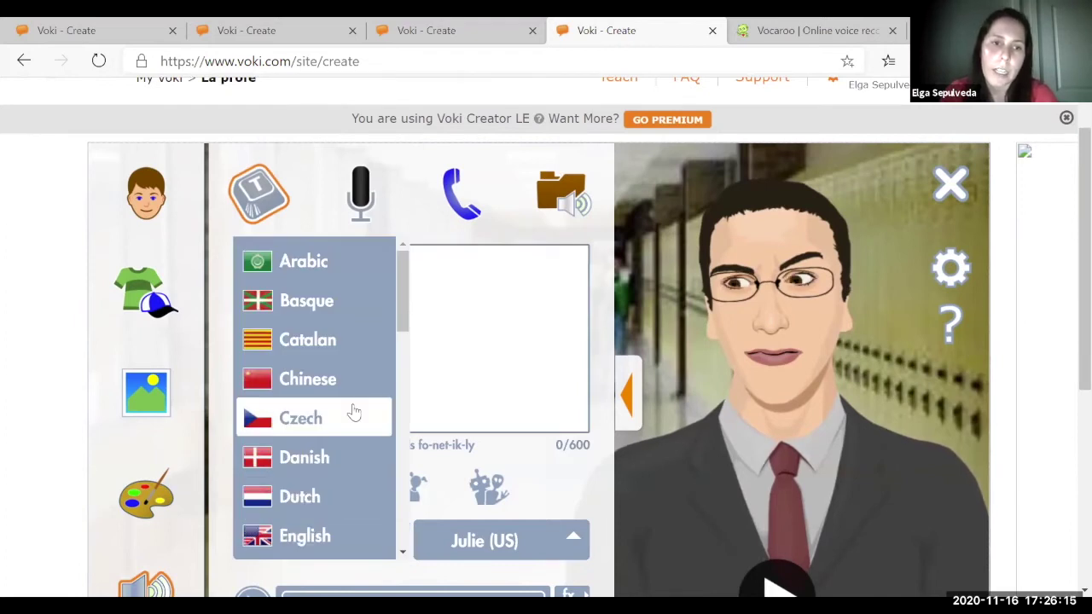
scroll(353, 413, down, 6)
scroll(353, 413, down, 3)
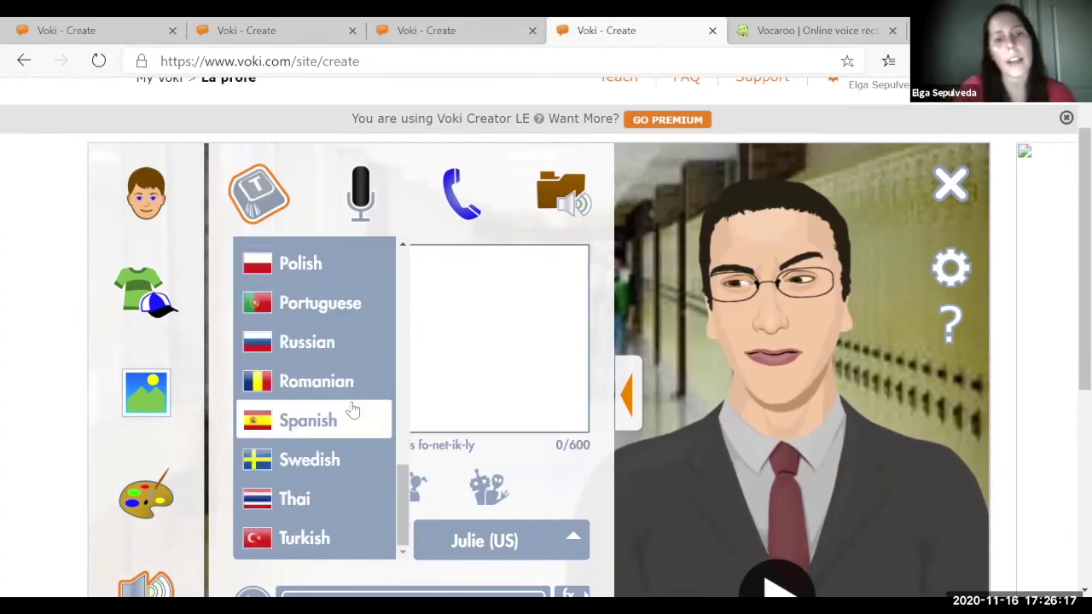
click(316, 417)
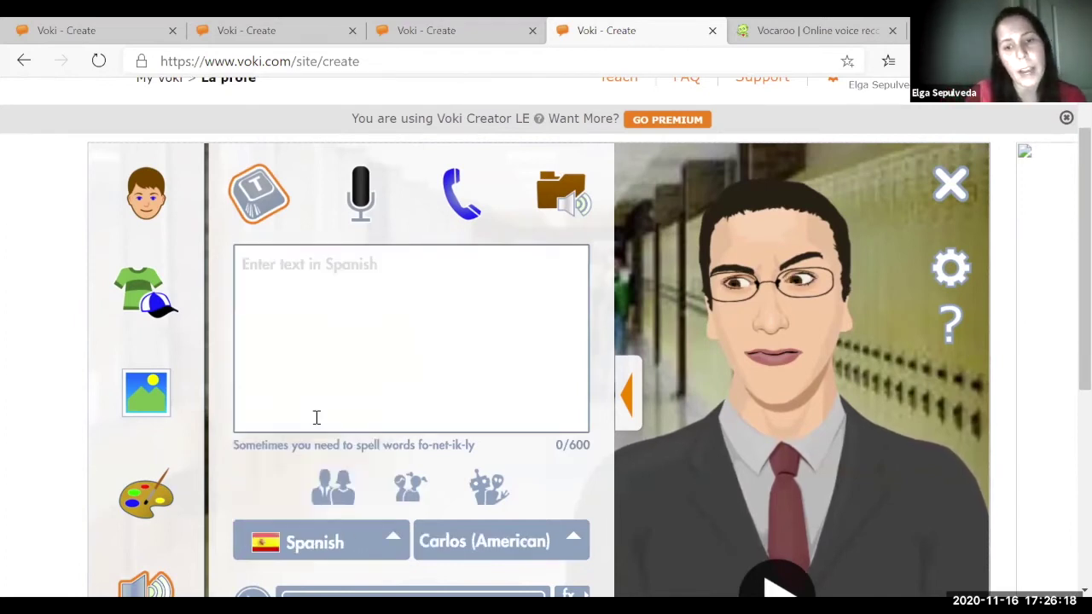
Browse the available Spanish voices with their regional accents, and look at the adult and other voice categories
click(527, 547)
scroll(499, 435, down, 5)
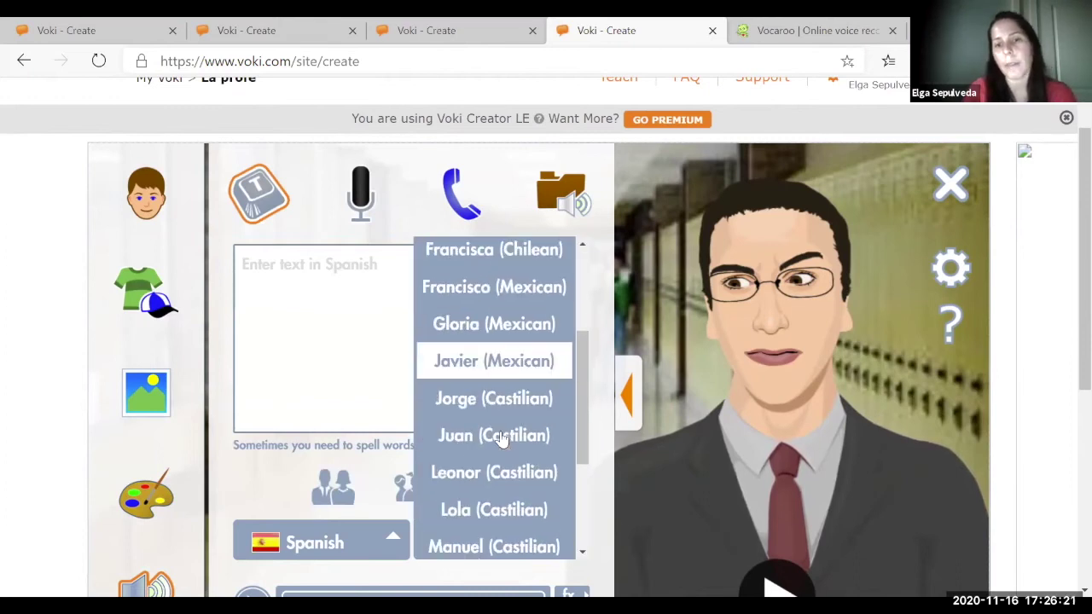
scroll(502, 437, up, 3)
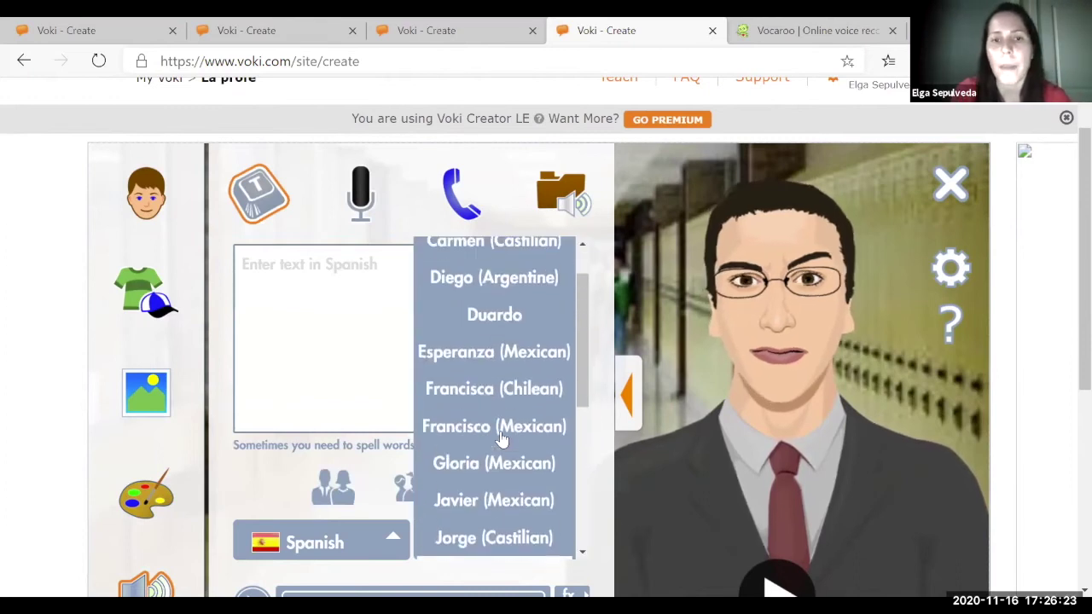
scroll(501, 438, up, 1)
scroll(501, 438, down, 8)
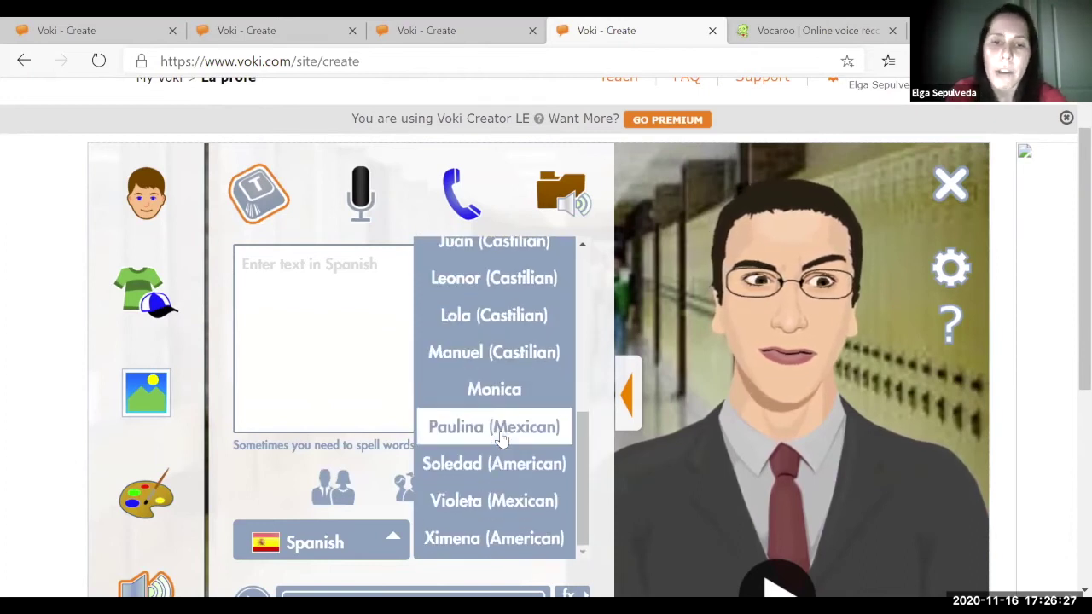
click(247, 476)
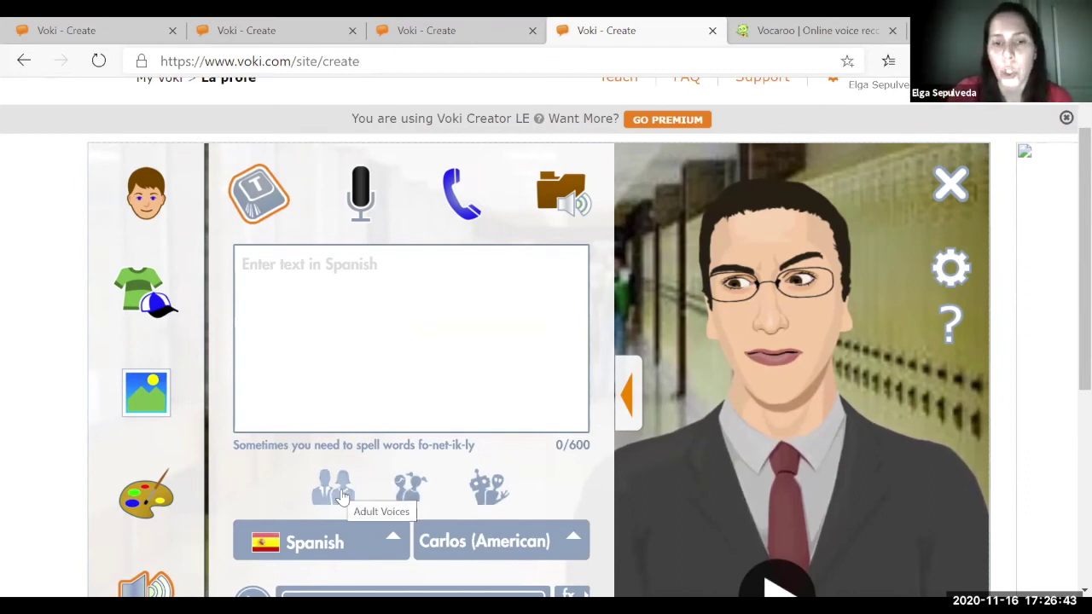
scroll(341, 495, down, 3)
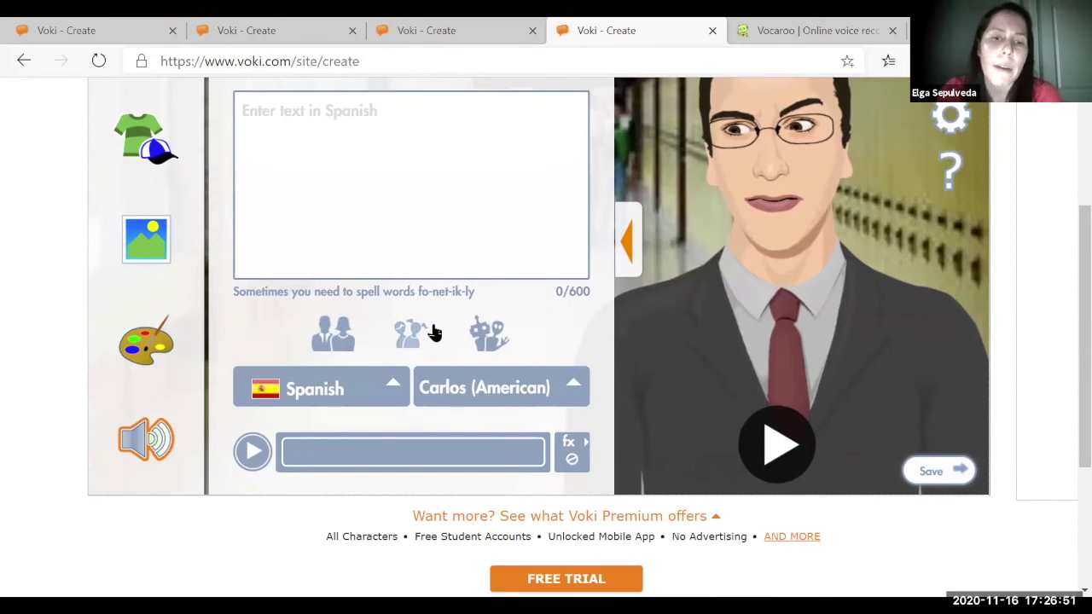
scroll(433, 333, up, 1)
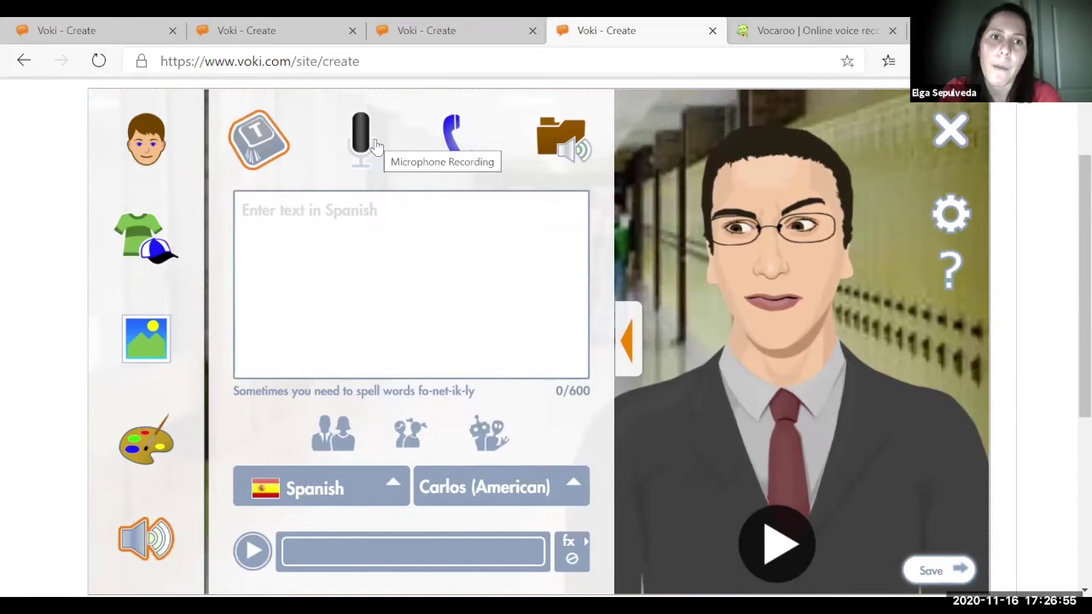
Record a short voice message for the avatar with the microphone and listen to its playback
click(349, 143)
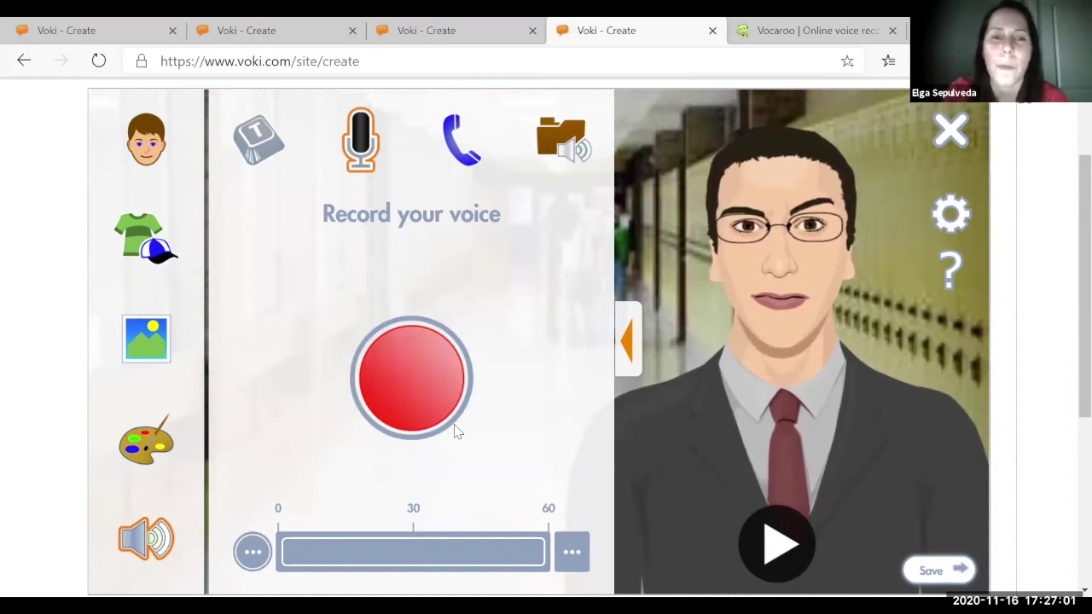
click(416, 404)
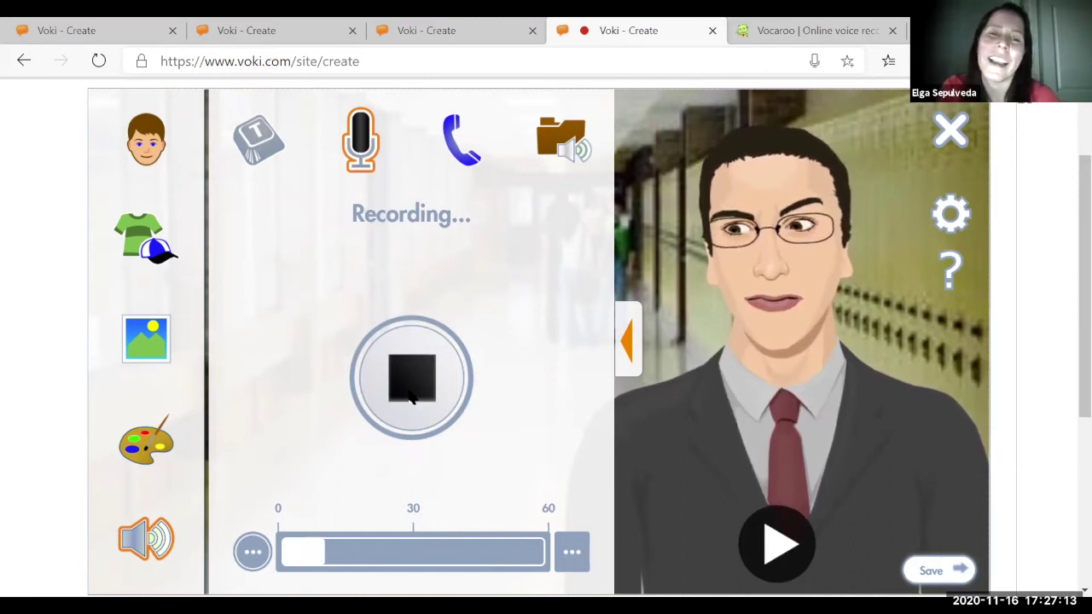
click(410, 394)
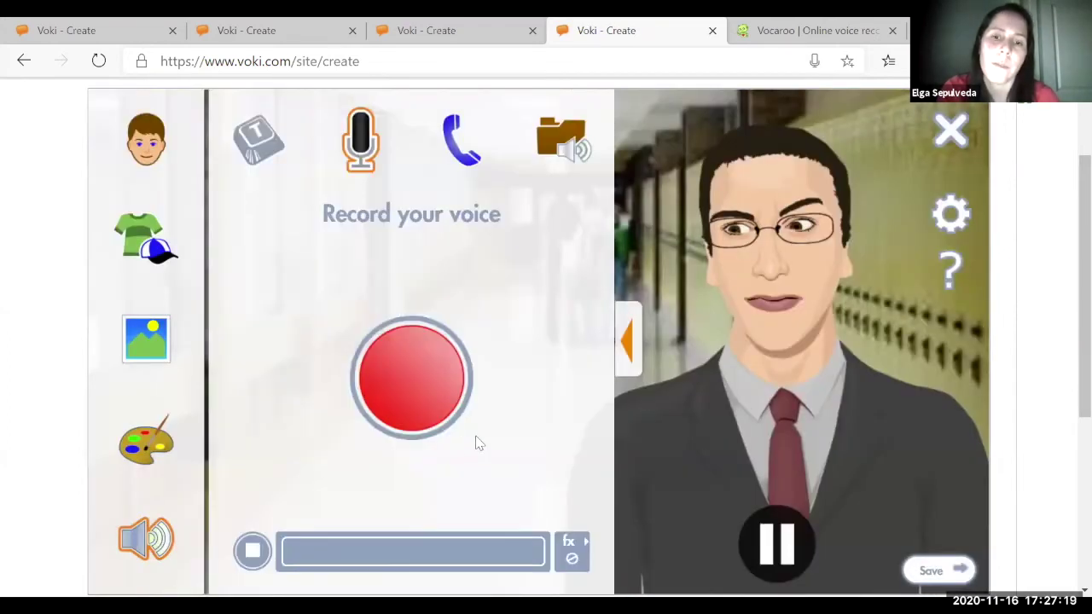
scroll(834, 440, down, 1)
scroll(833, 439, up, 1)
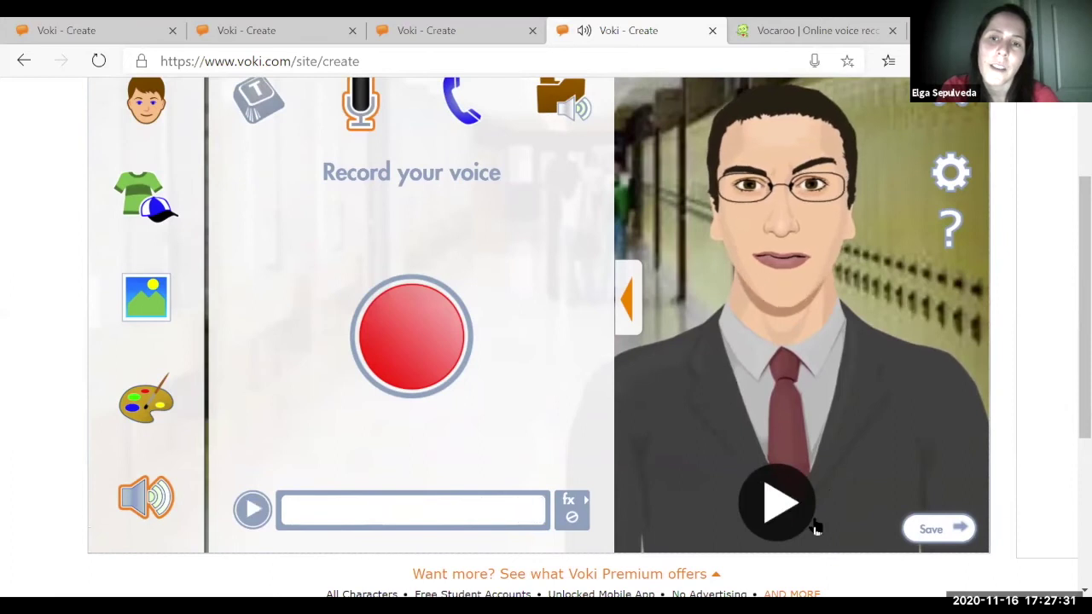
scroll(842, 408, up, 1)
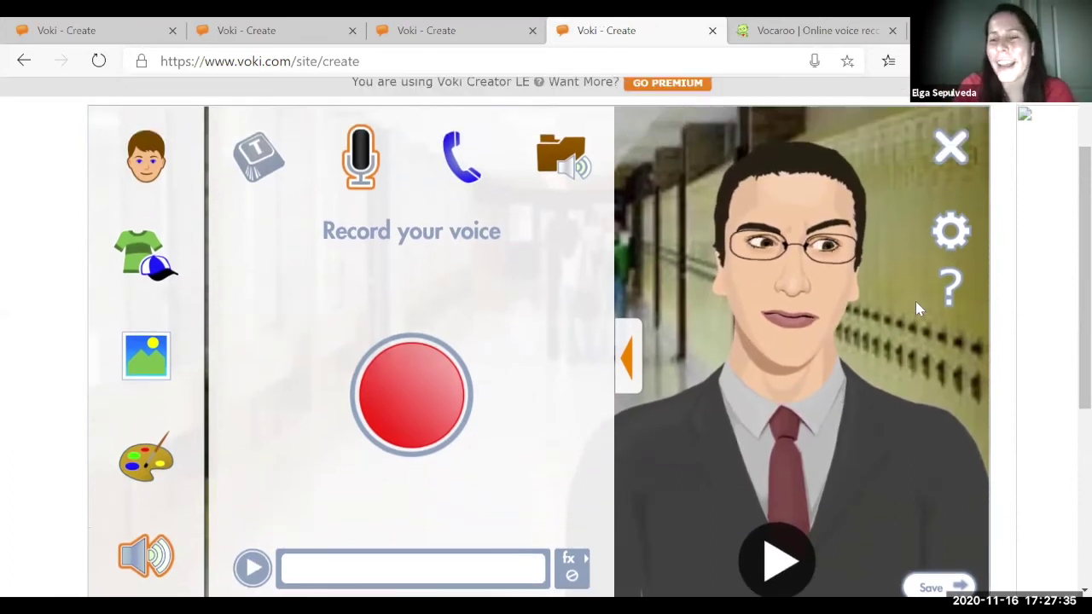
Save the avatar with its recorded voice and choose to share it by link
scroll(915, 301, down, 1)
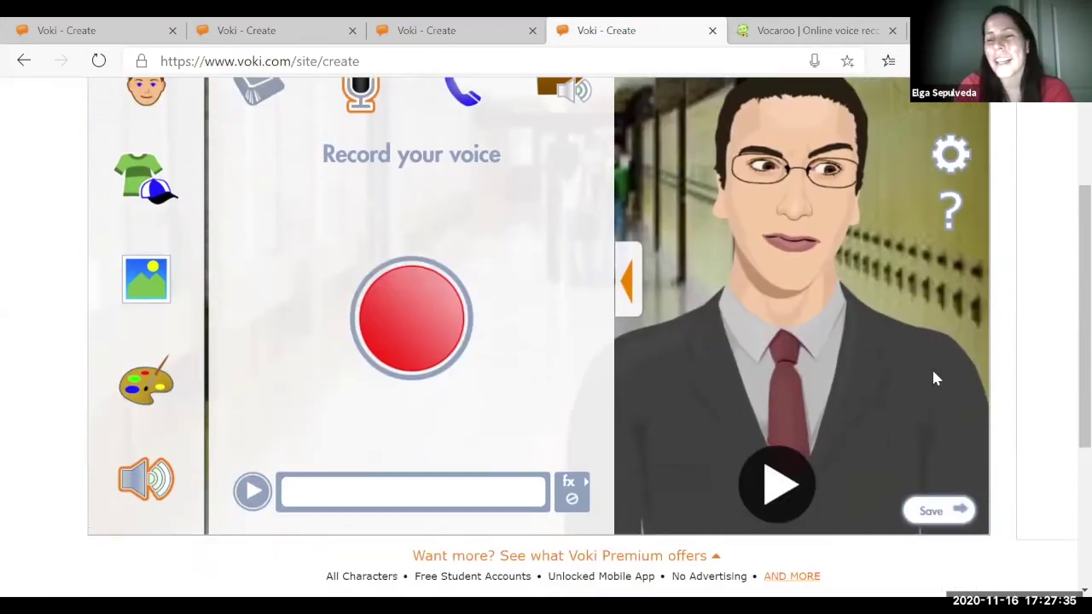
click(930, 515)
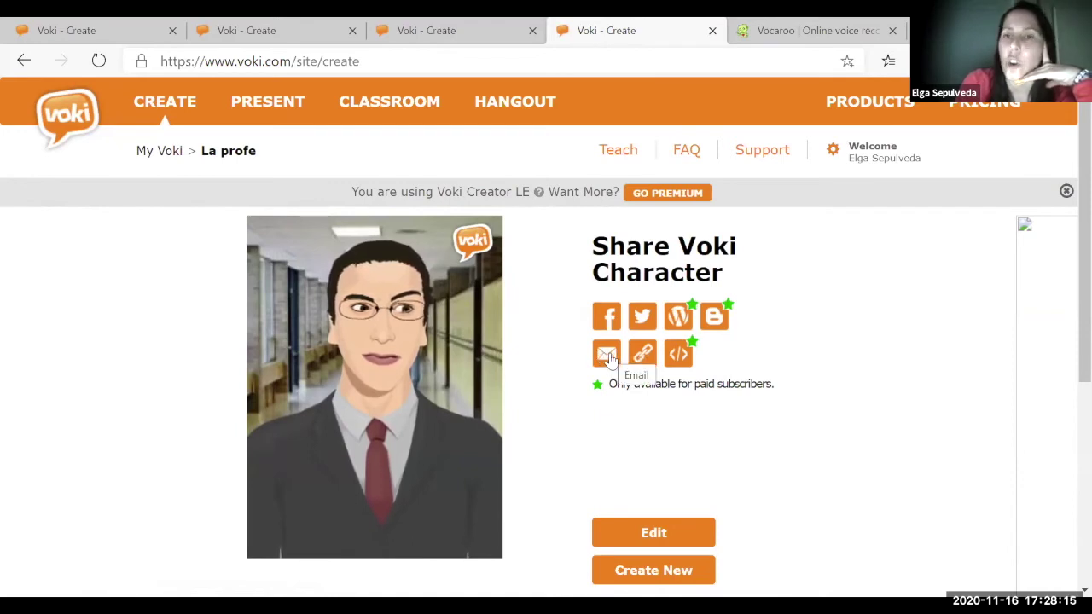
click(644, 358)
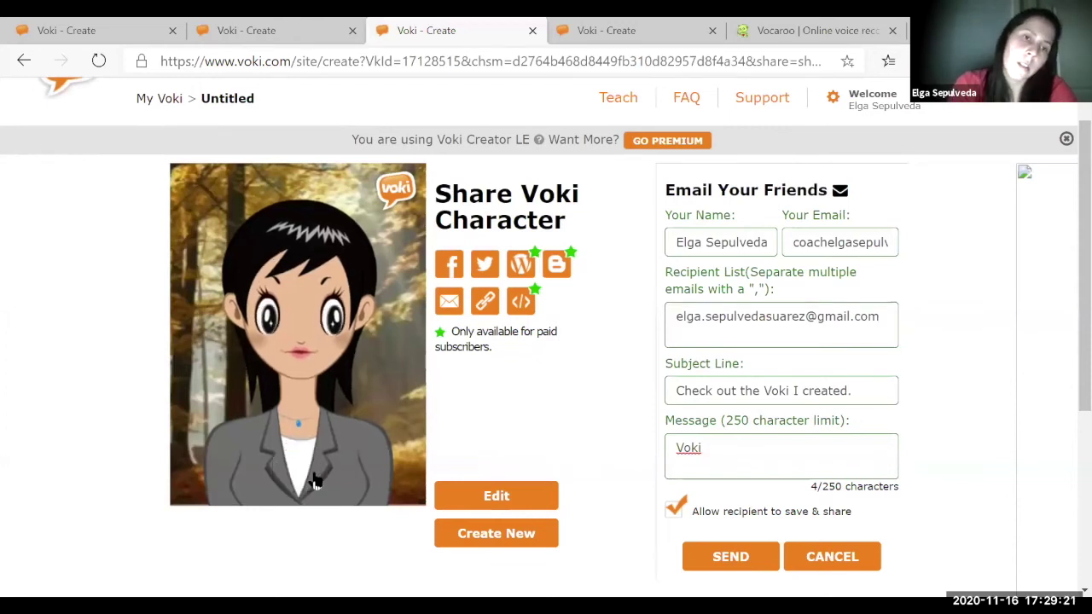
Play the message of the black-haired female avatar in the autumn forest scene
click(290, 467)
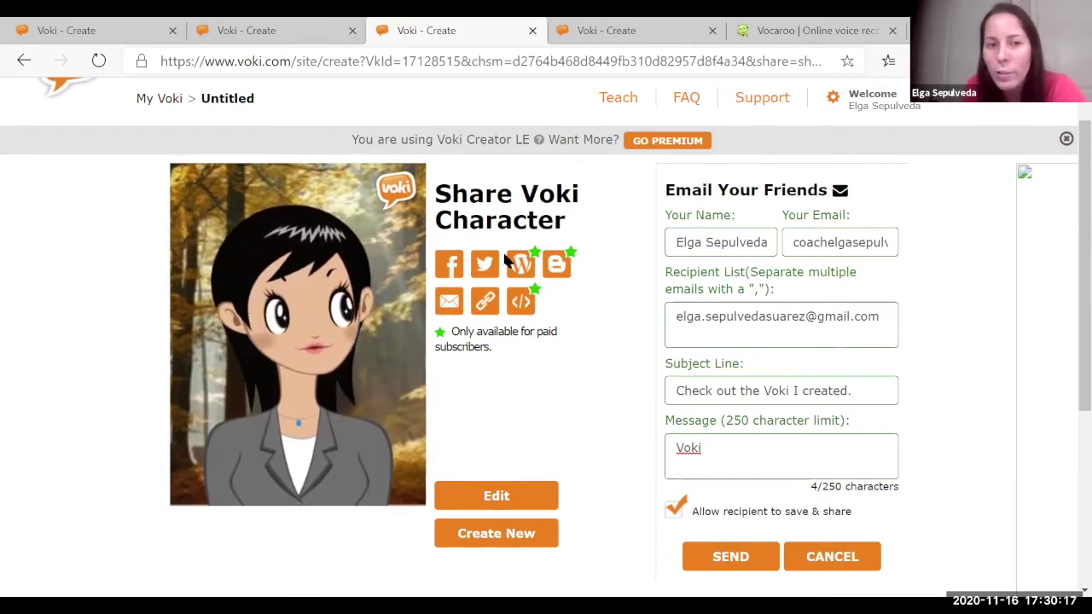
mouse_move(378, 414)
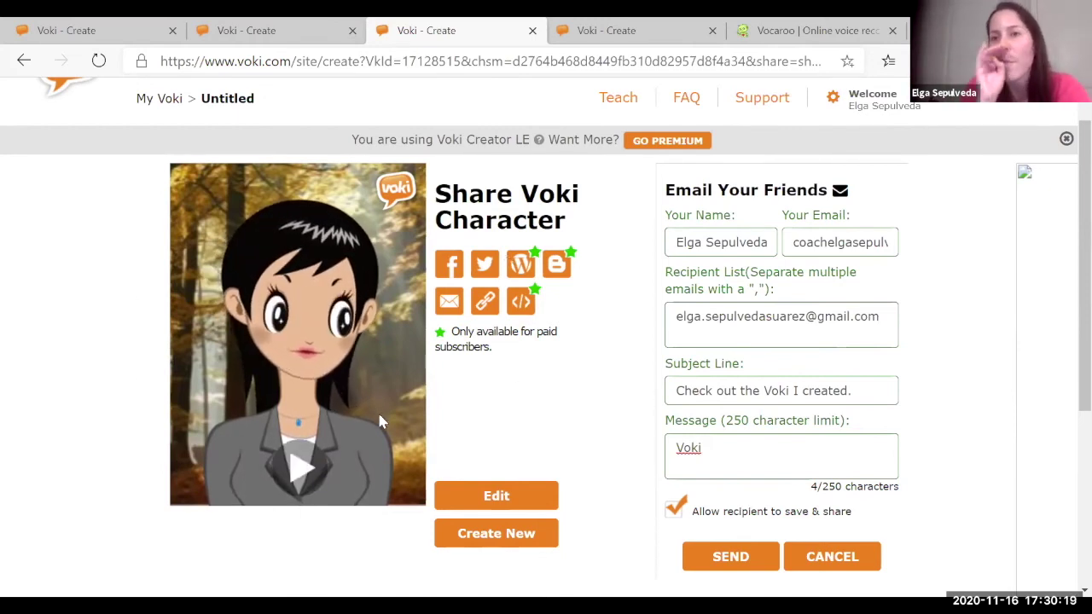